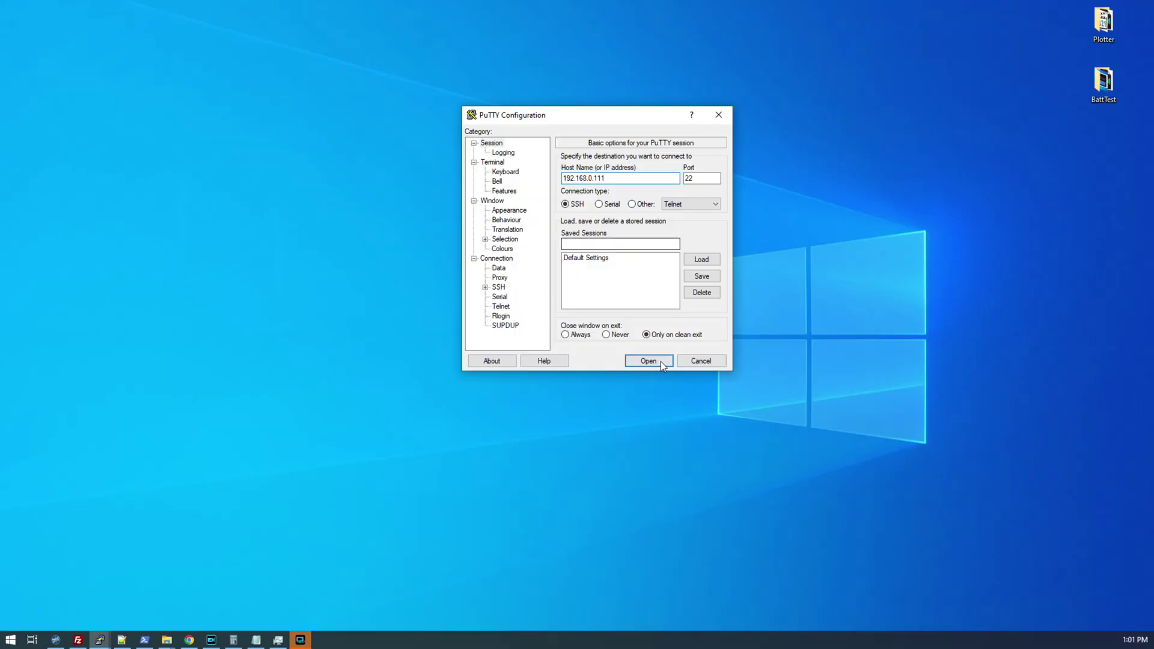
# - Open a terminal connection to the plotting server
pyautogui.click(661, 362)
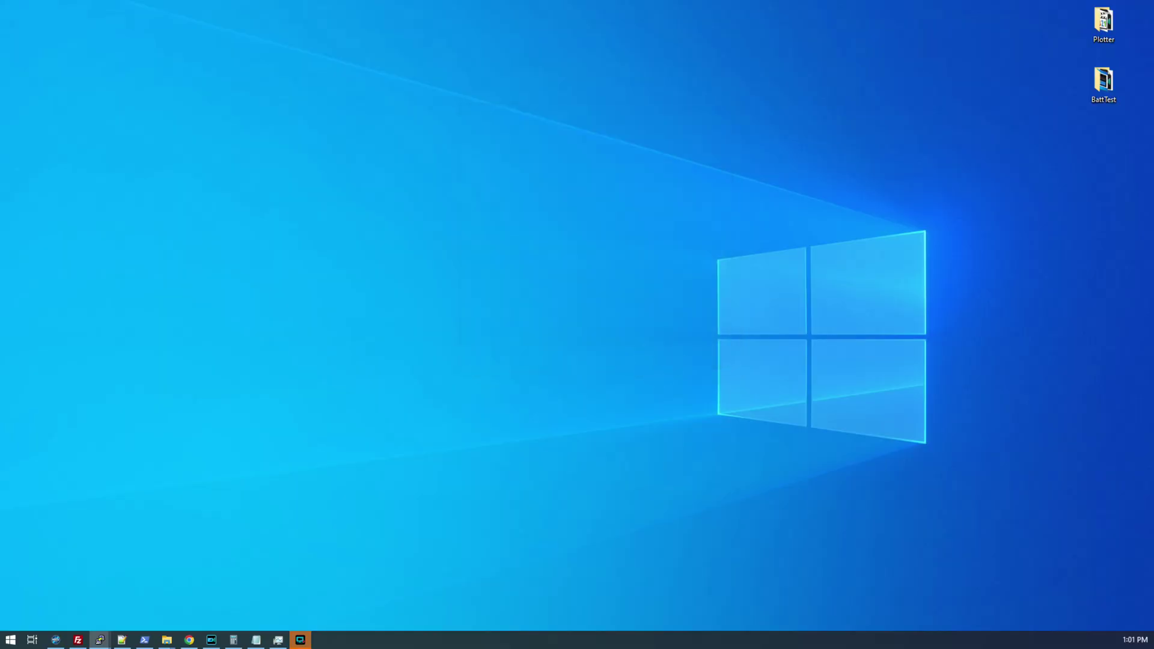
# - Check memory with free -m and list the NVMe device nodes with ls /dev/nvme*
pyautogui.write('free -m')
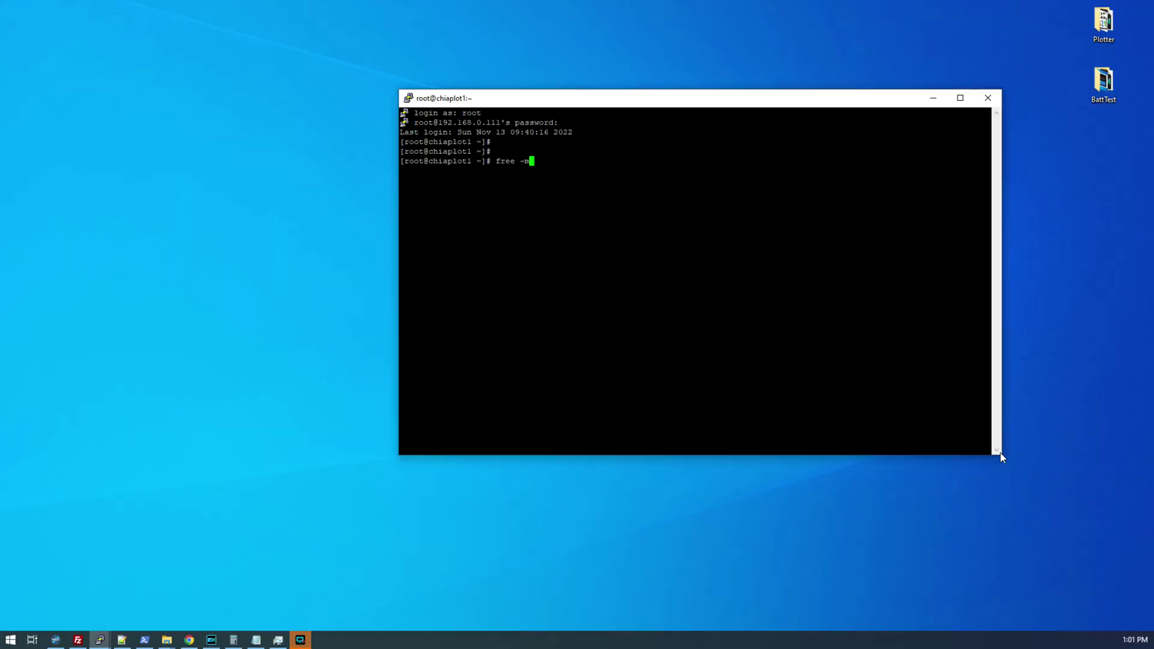
pyautogui.press('Return')
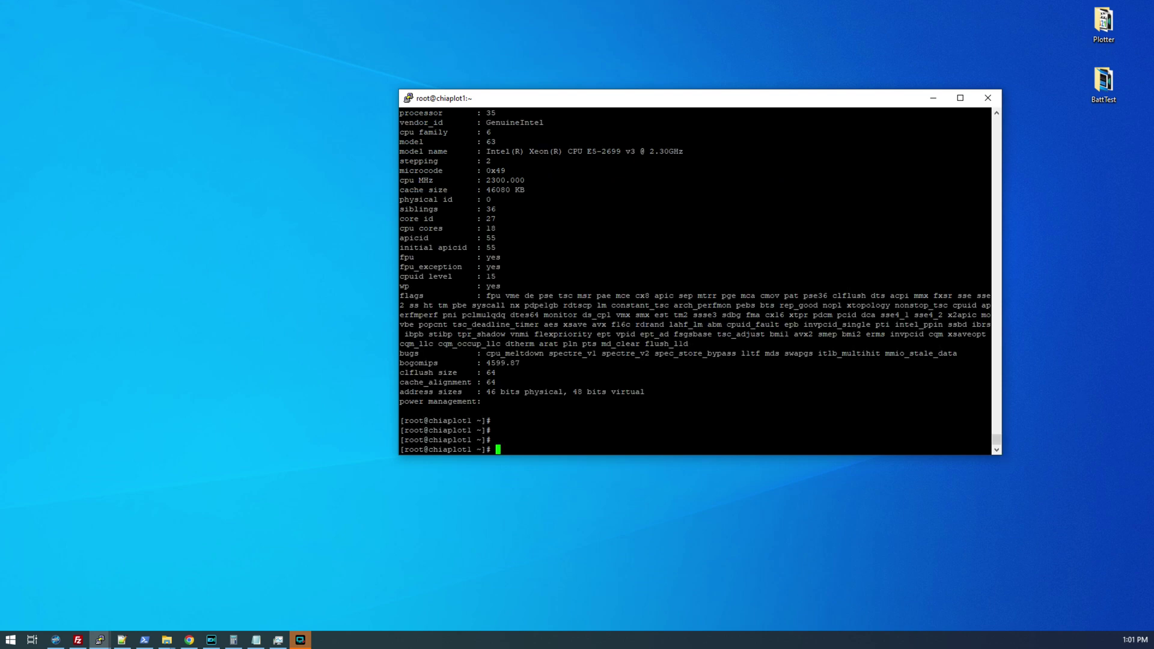
pyautogui.write('ls /dev/nvme')
pyautogui.press('Tab')
pyautogui.press('Tab')
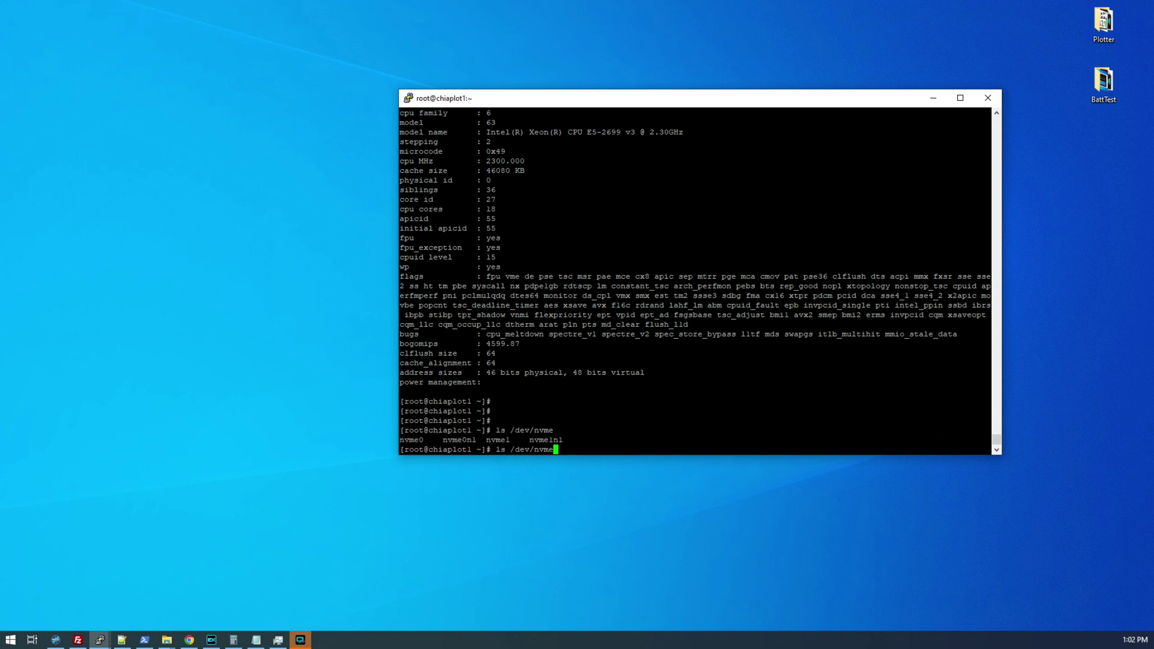
pyautogui.write('*')
pyautogui.press('Return')
pyautogui.press('Return')
# - Create RAID0 array /dev/md0 from /dev/nvme0n1 and /dev/nvme1n1 with mdadm
pyautogui.write('m')
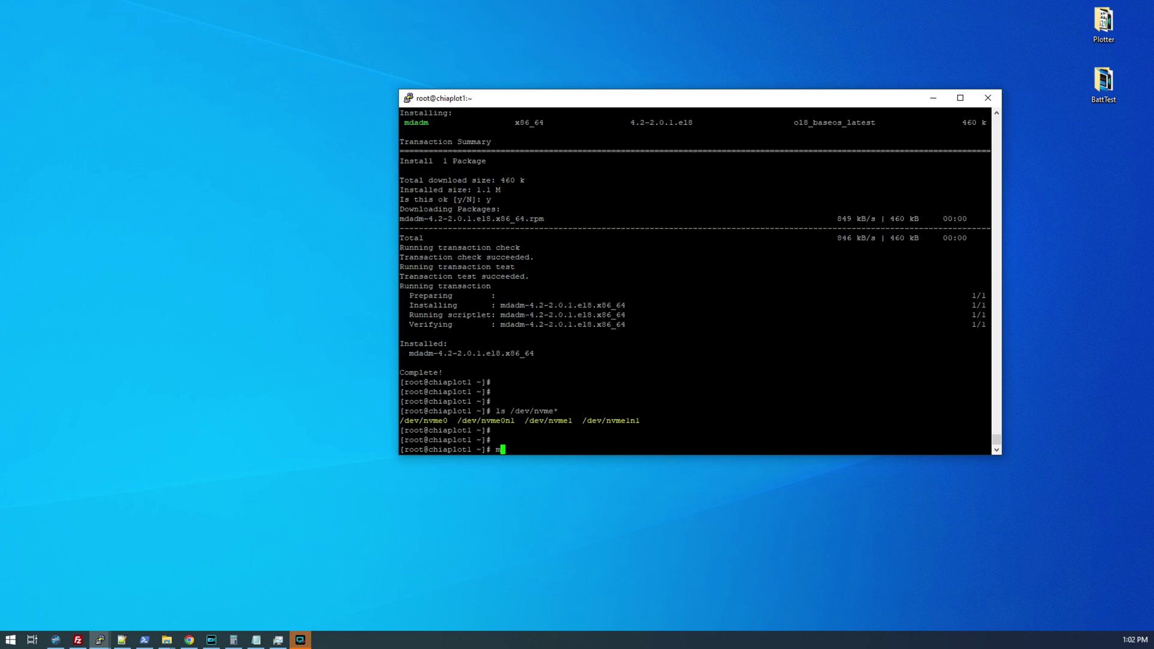
pyautogui.write('dadm --create --verbose /dev/md0')
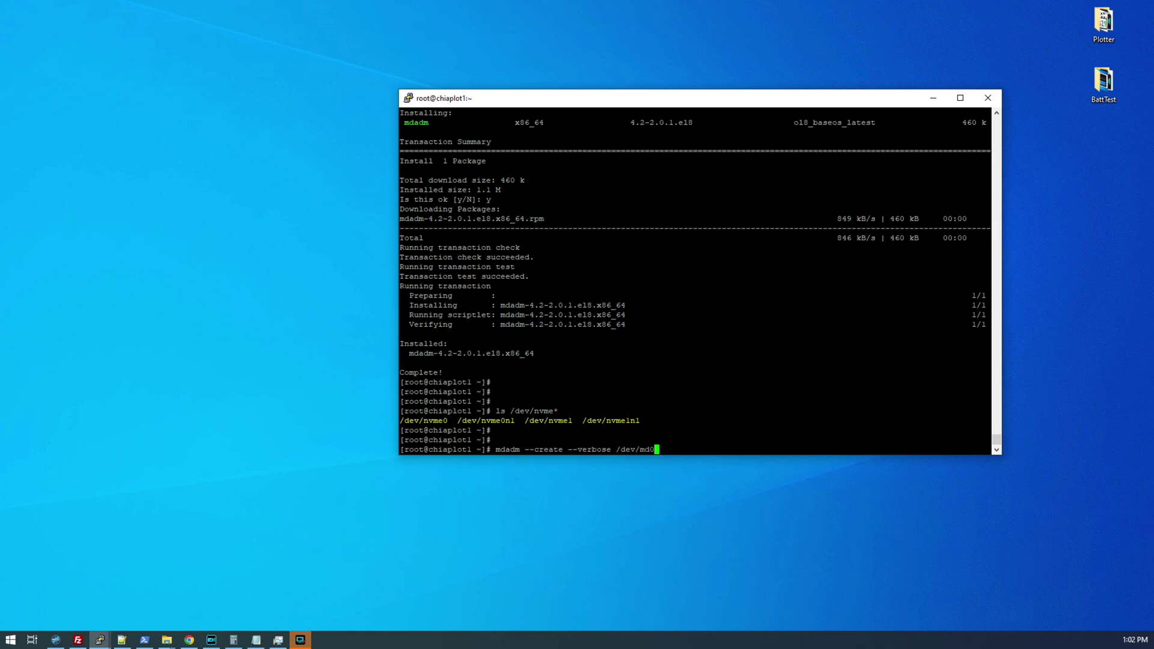
pyautogui.write(' --level=0 --raid-devices=2')
pyautogui.doubleClick(488, 420)
pyautogui.rightClick(488, 421)
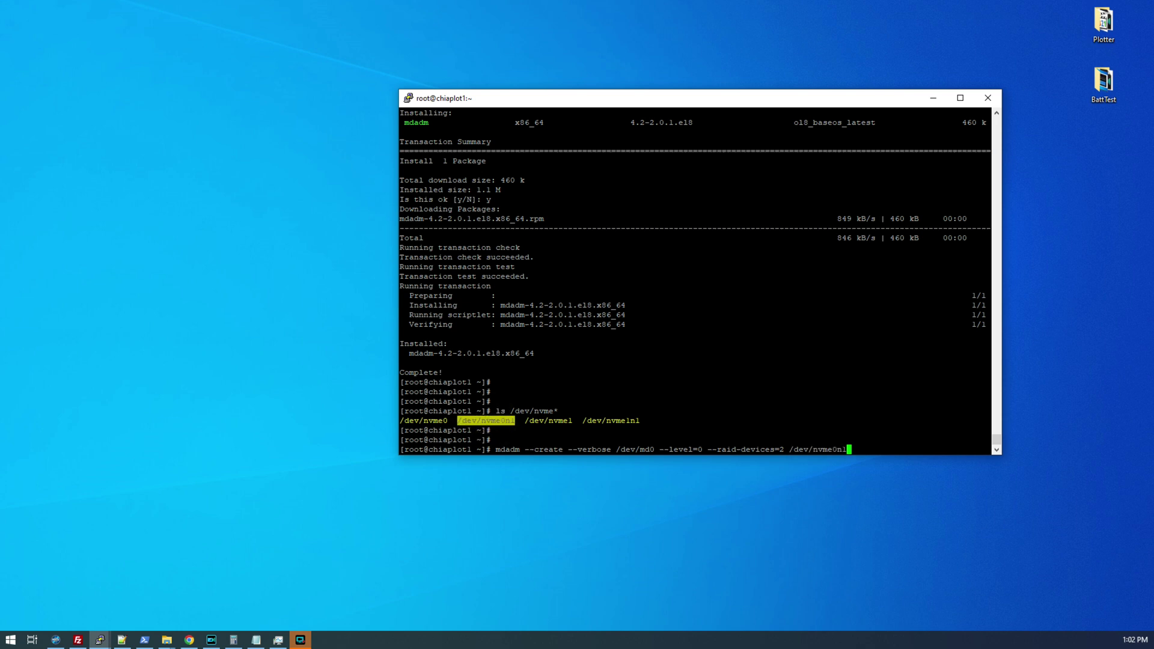
pyautogui.doubleClick(610, 421)
pyautogui.rightClick(611, 421)
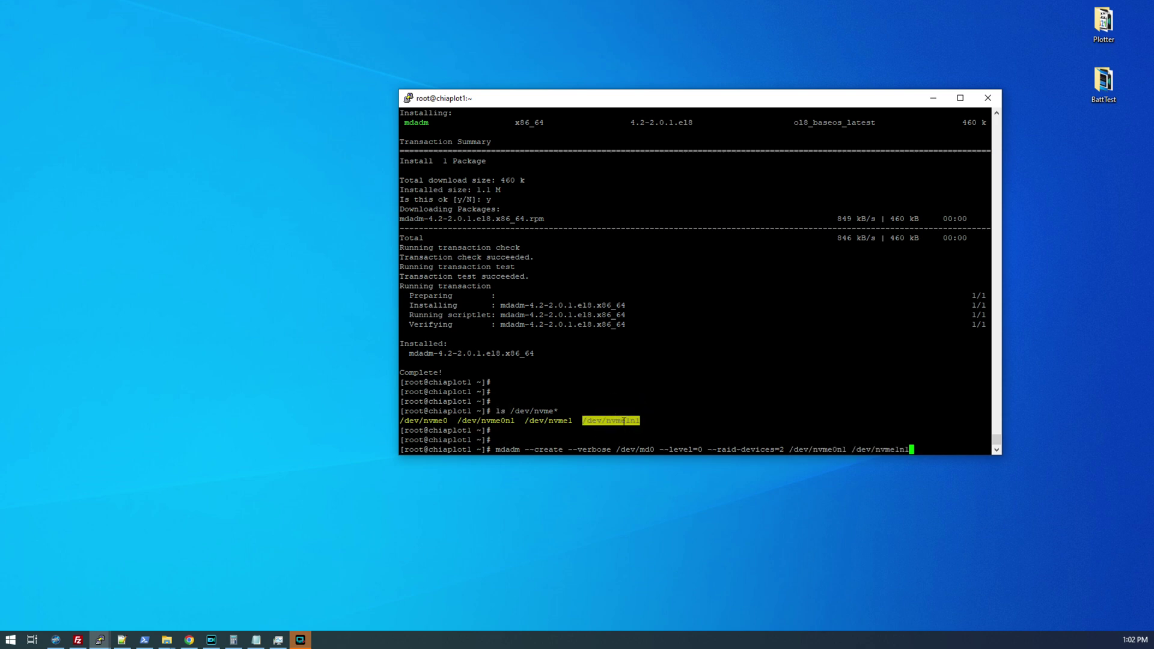
pyautogui.press('Return')
# - Create the array directory and prepare mounting /dev/md0 at /mnt/array/
pyautogui.press('Return')
pyautogui.press('Return')
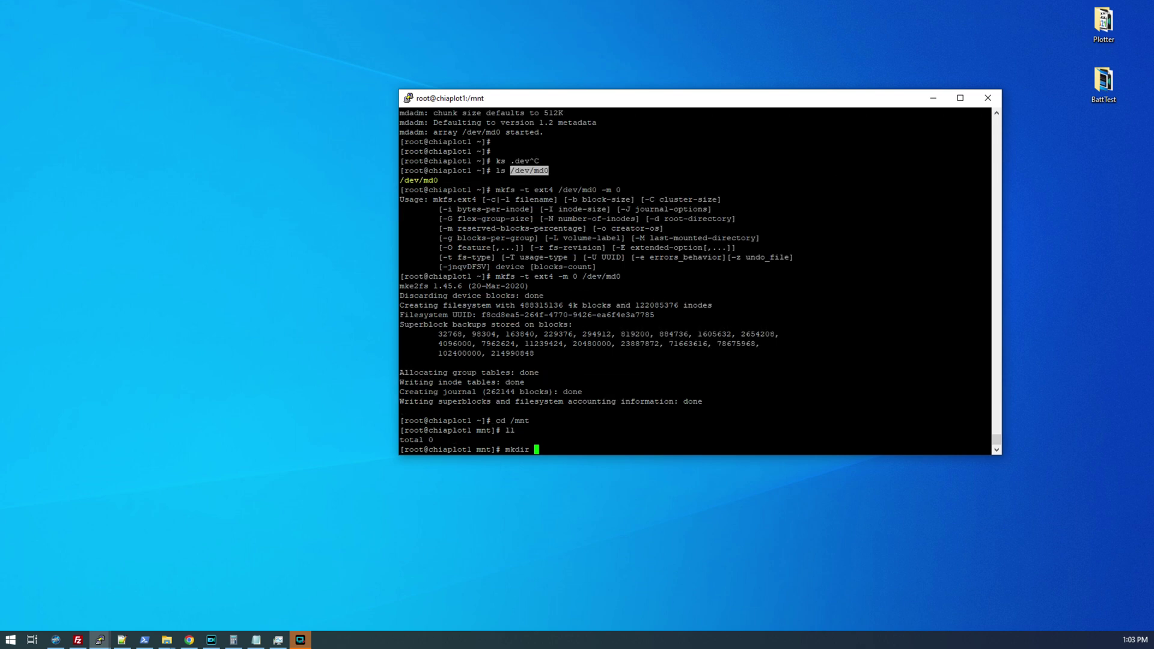
pyautogui.write('rray')
pyautogui.press('Return')
pyautogui.doubleClick(577, 181)
pyautogui.write('mount')
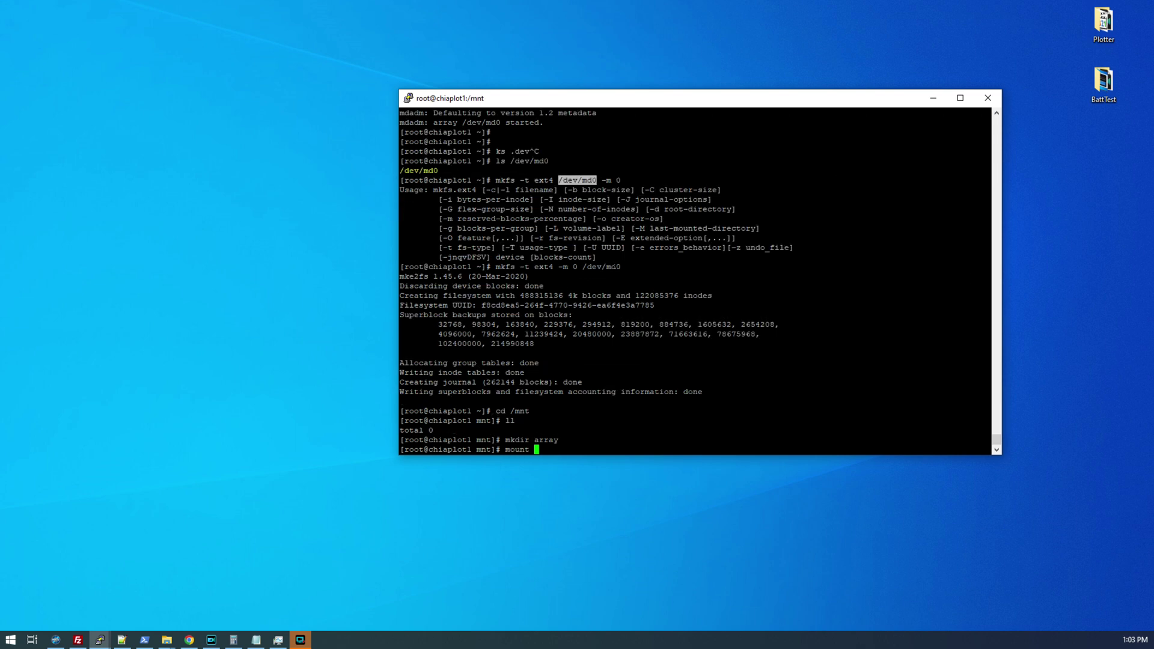
pyautogui.rightClick(579, 180)
pyautogui.write('/mnt/array/')
# - Mount the array and confirm with df -h that /dev/md0 is mounted
pyautogui.press('Return')
pyautogui.write('df -h')
pyautogui.press('Return')
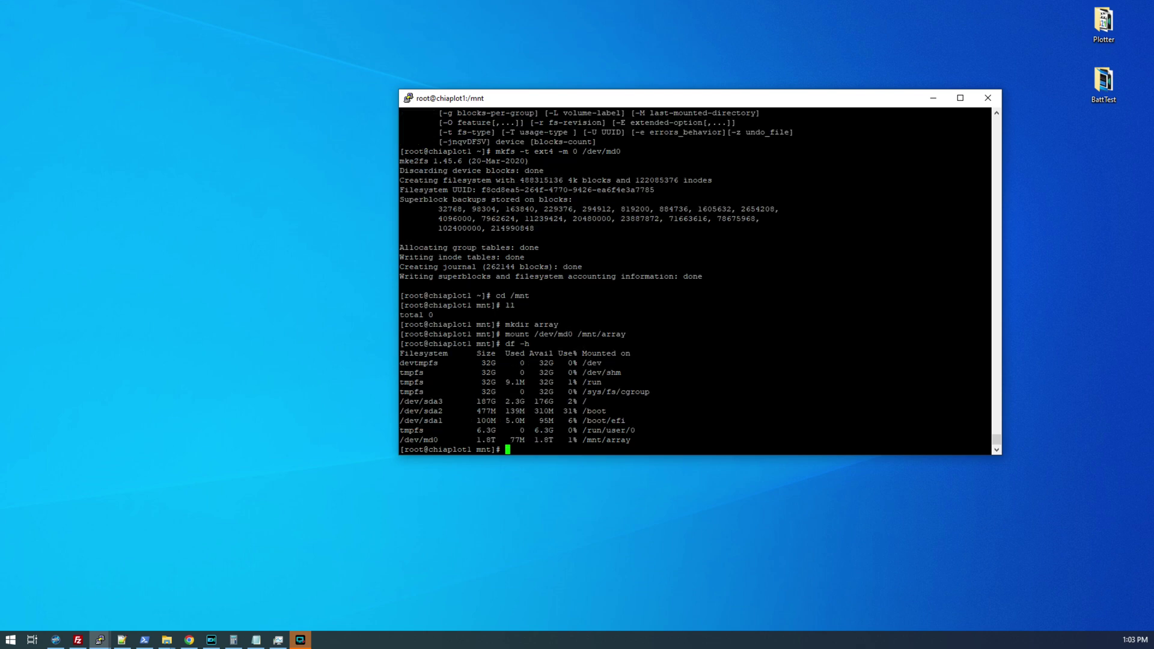
pyautogui.tripleClick(477, 439)
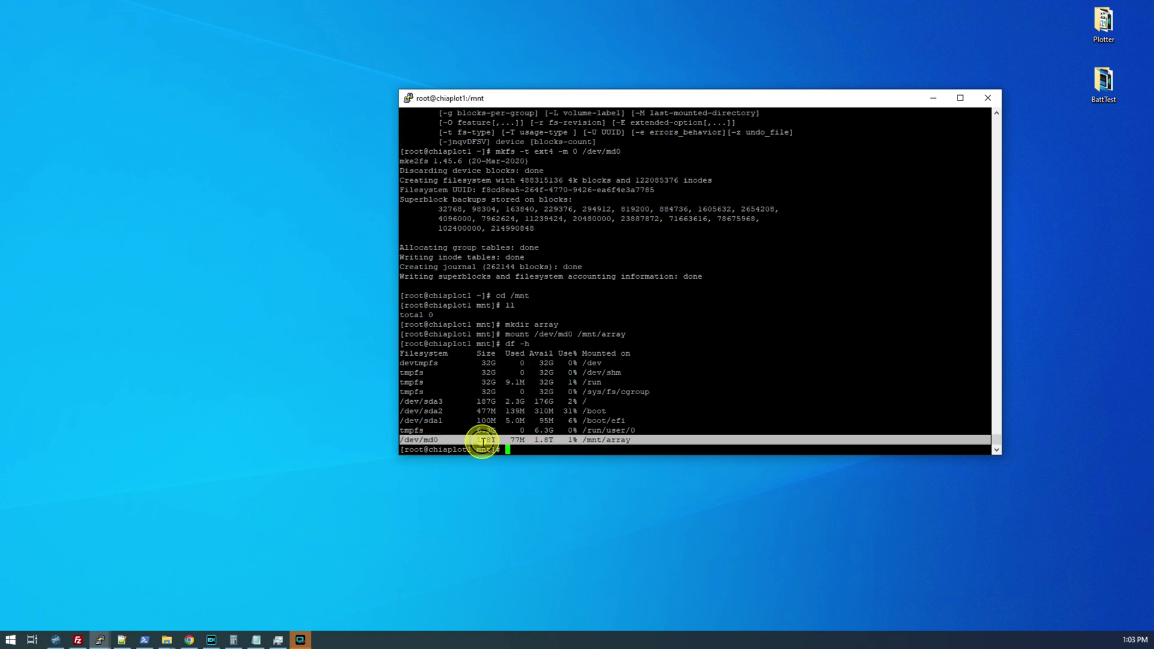
pyautogui.click(482, 441)
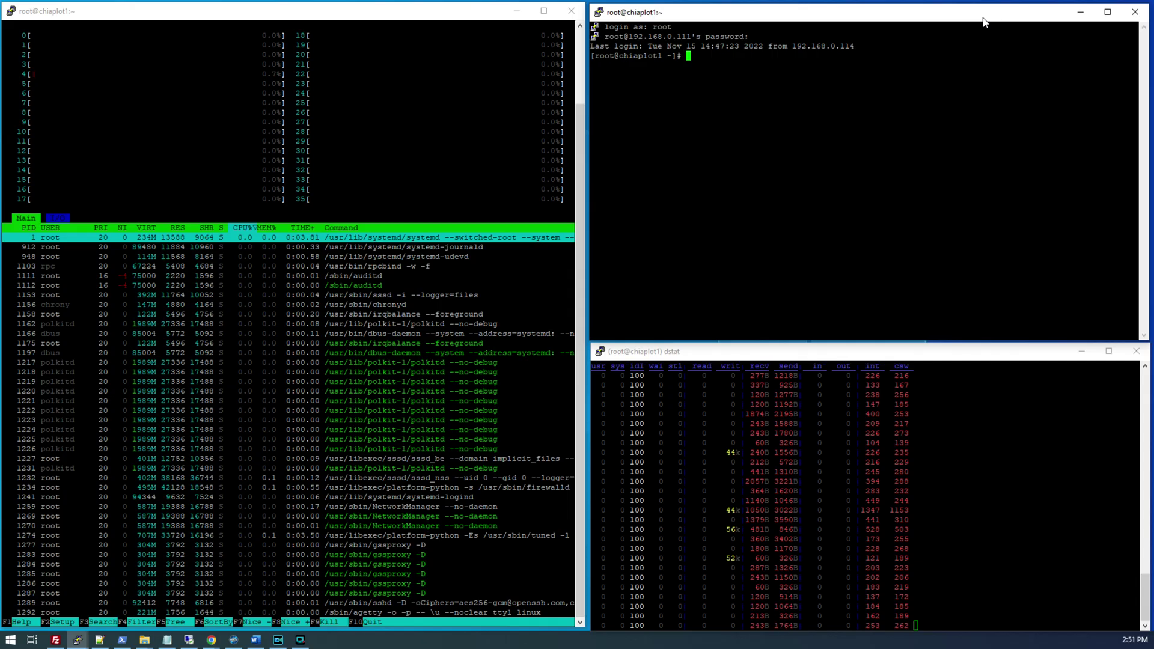
# - Change into the chia-plotter build folder
pyautogui.press('Return')
pyautogui.press('Return')
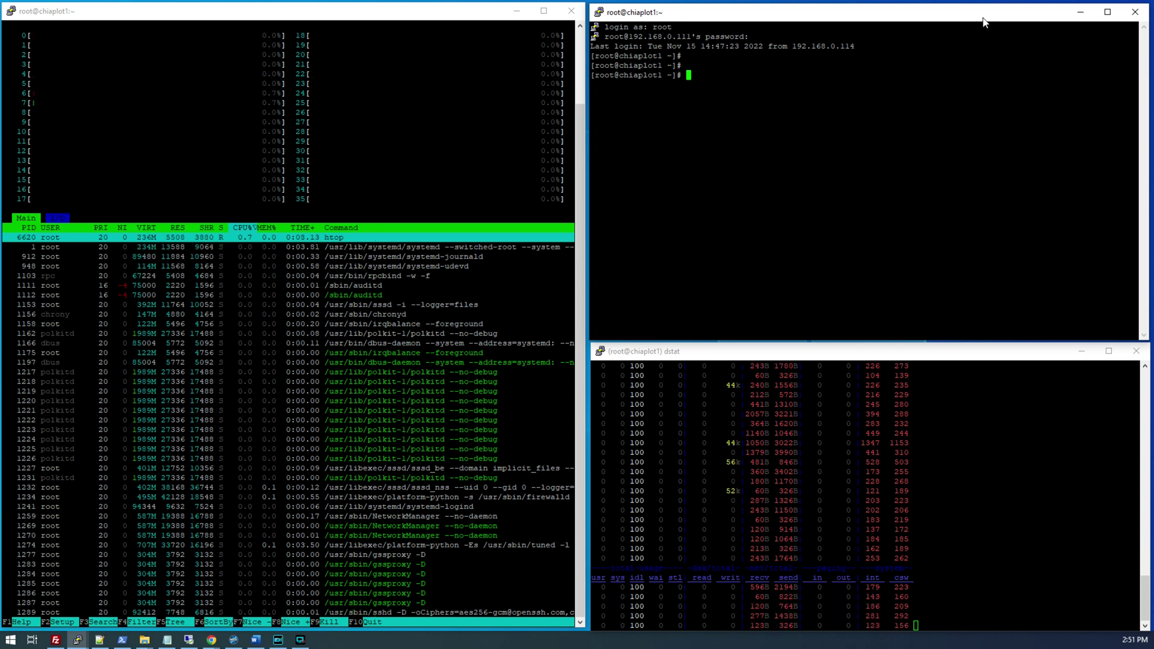
pyautogui.write('cd chia-plotter/b')
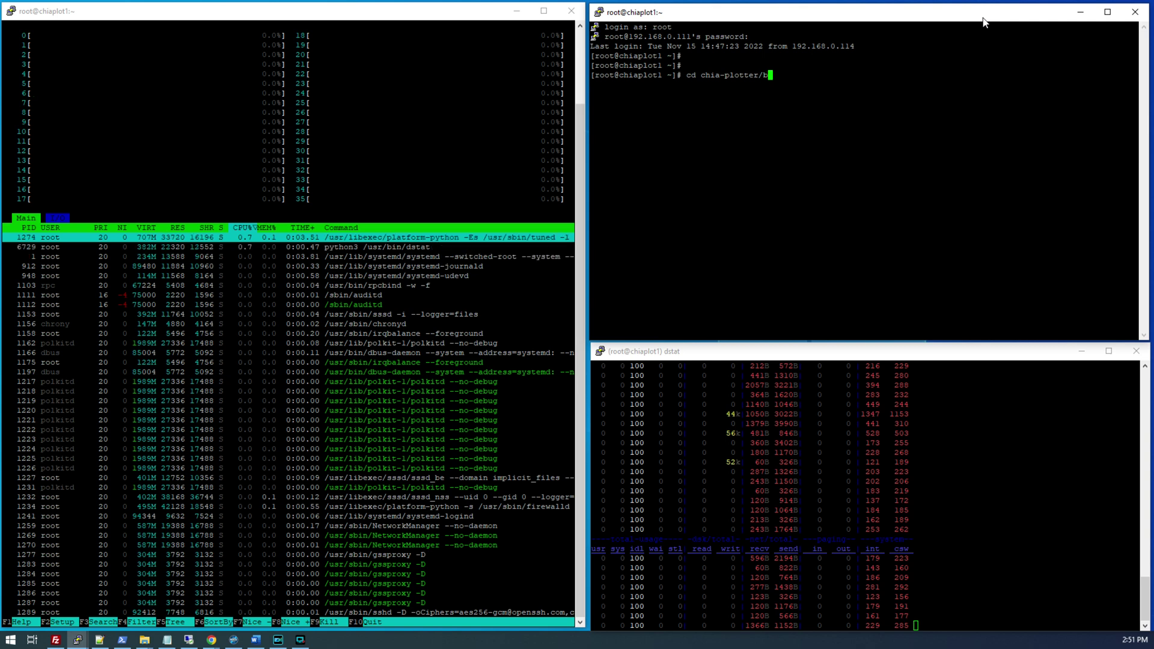
pyautogui.press('Tab')
pyautogui.press('Return')
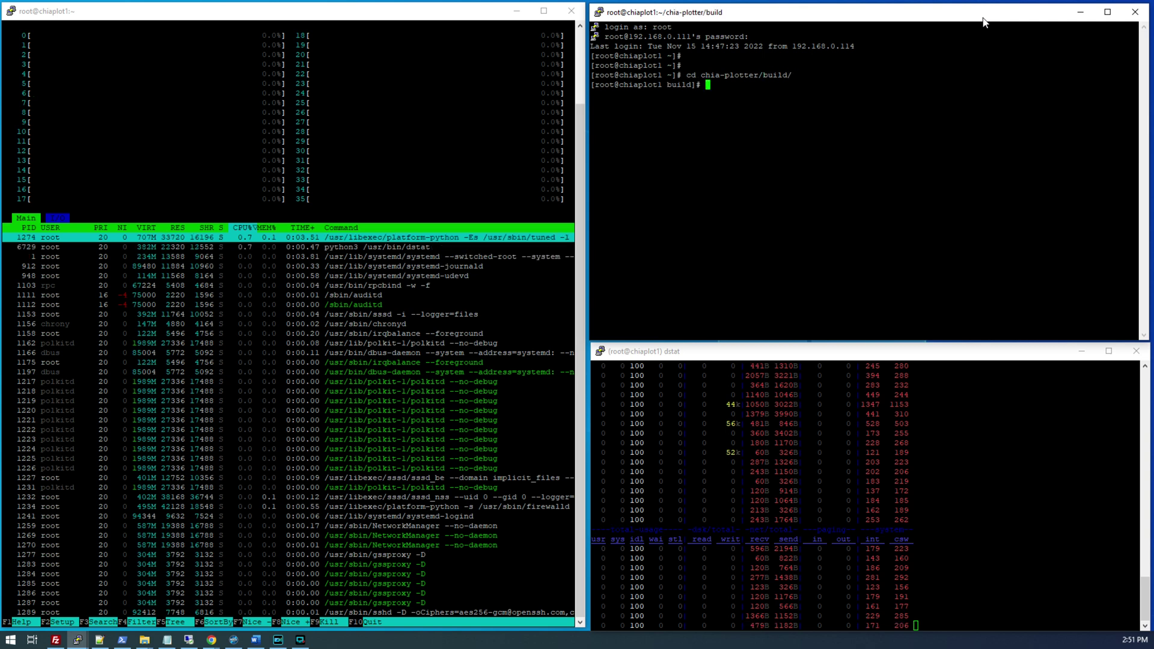
pyautogui.press('Return')
pyautogui.press('Return')
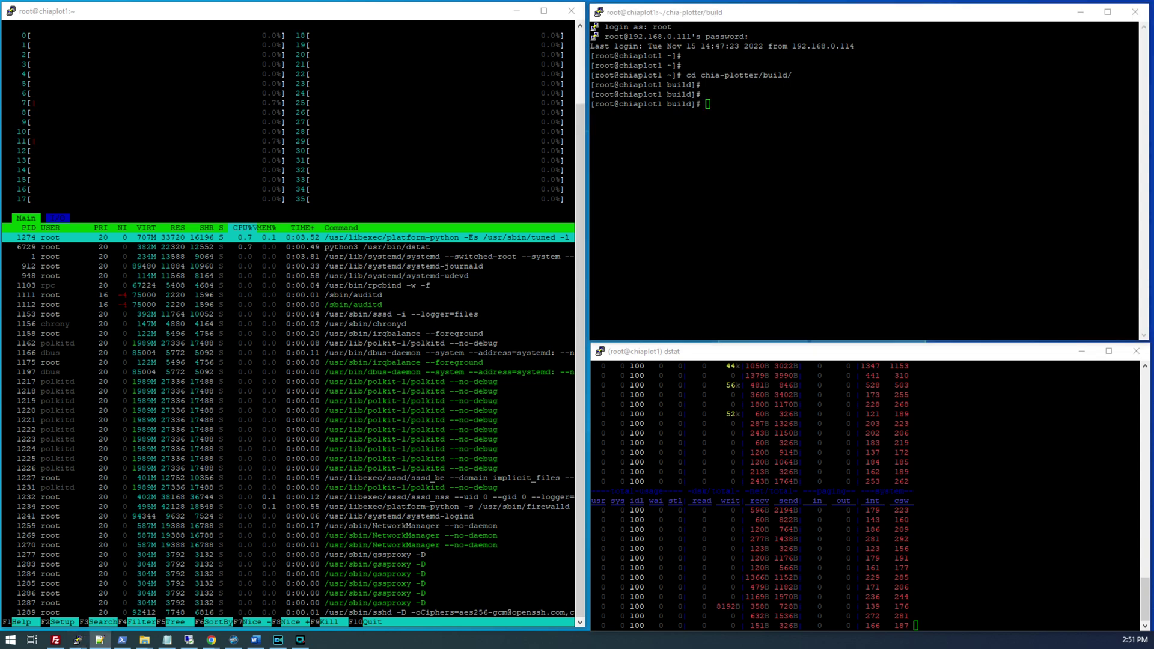
# - Compose ./chia_plot -k 32 -n 1 -r 34 -u 256 targeting /mnt/array/, pasting farmer key and pool address
pyautogui.write('./chia_plot')
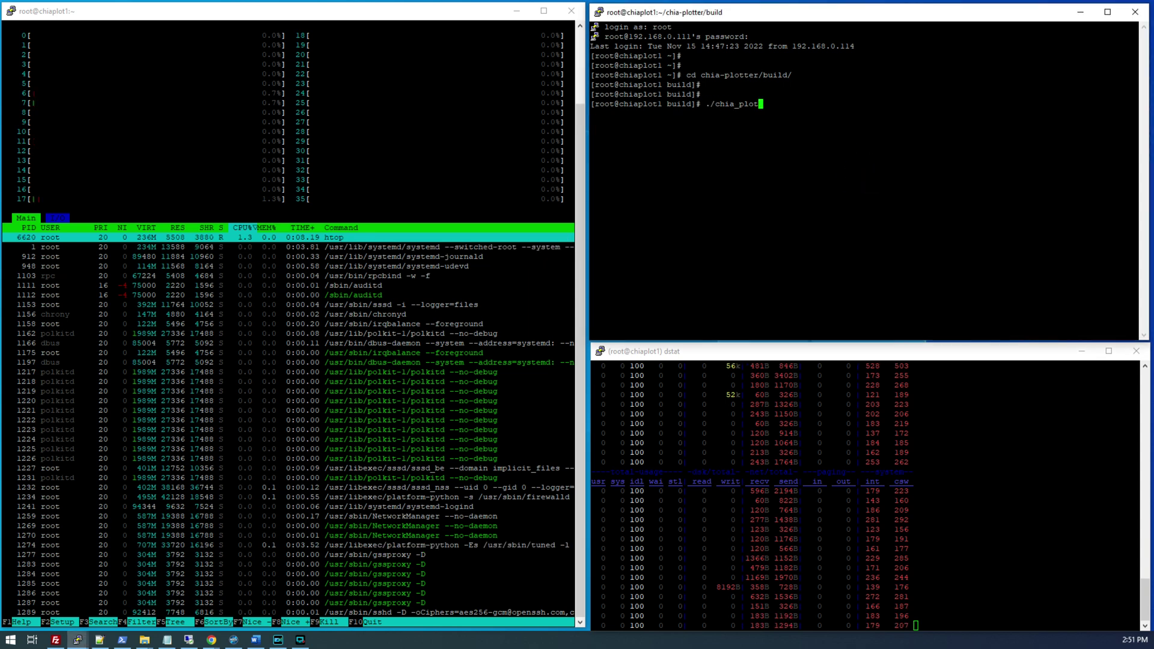
pyautogui.write(' -k 32')
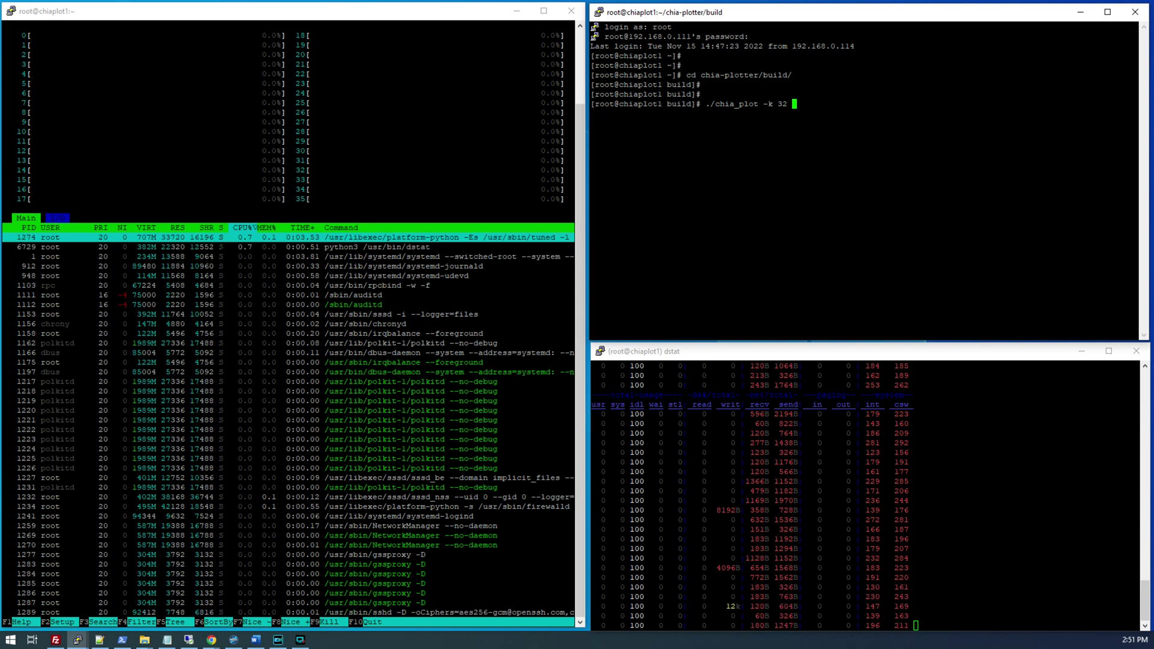
pyautogui.write('-n ')
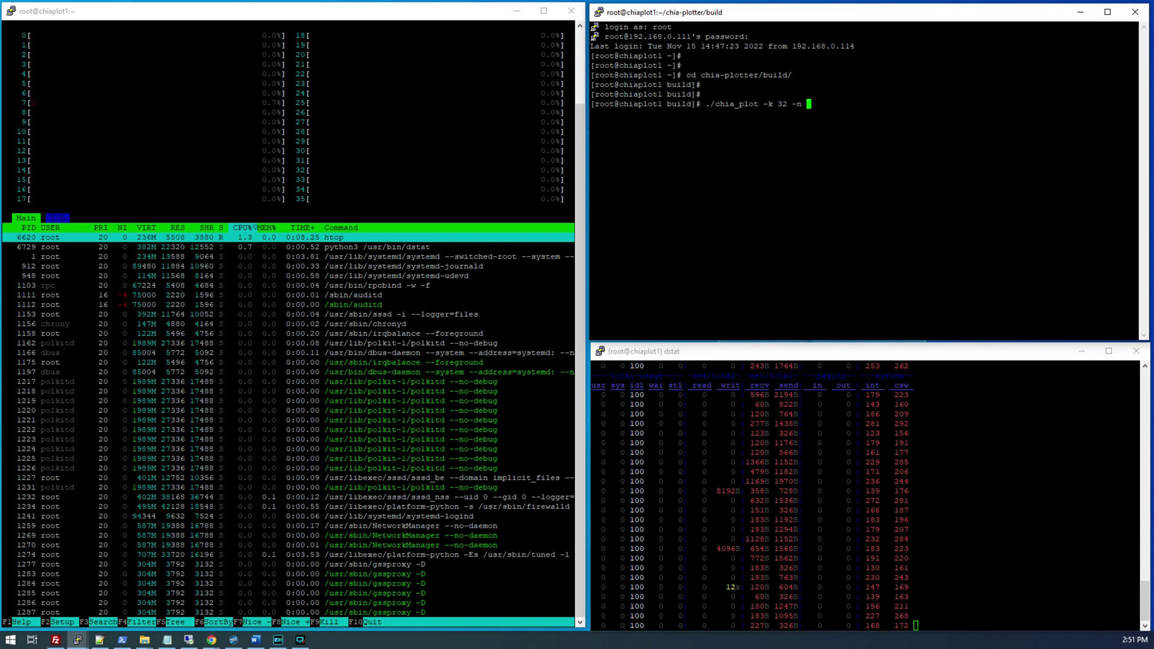
pyautogui.write('1')
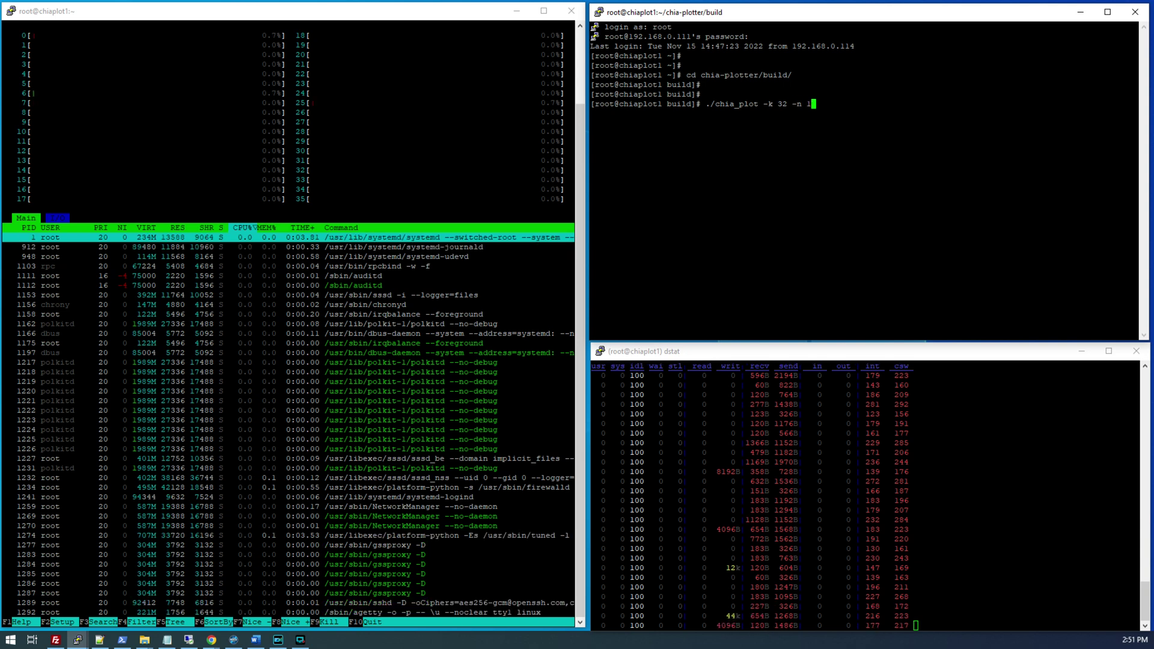
pyautogui.write(' -r')
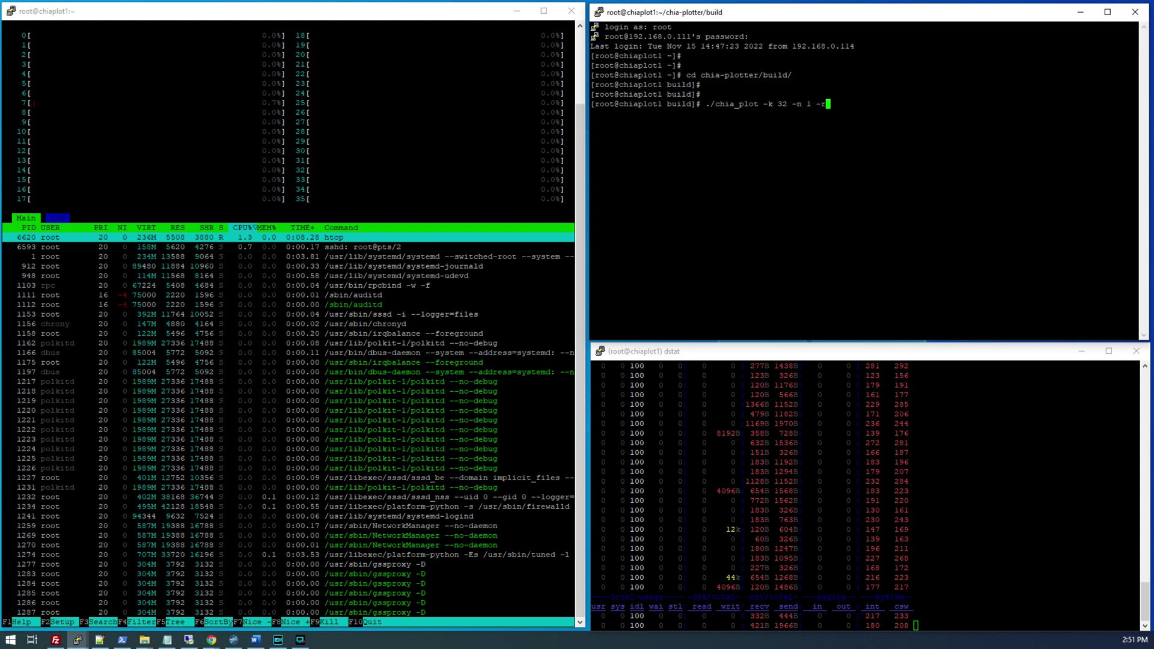
pyautogui.write(' 34 ')
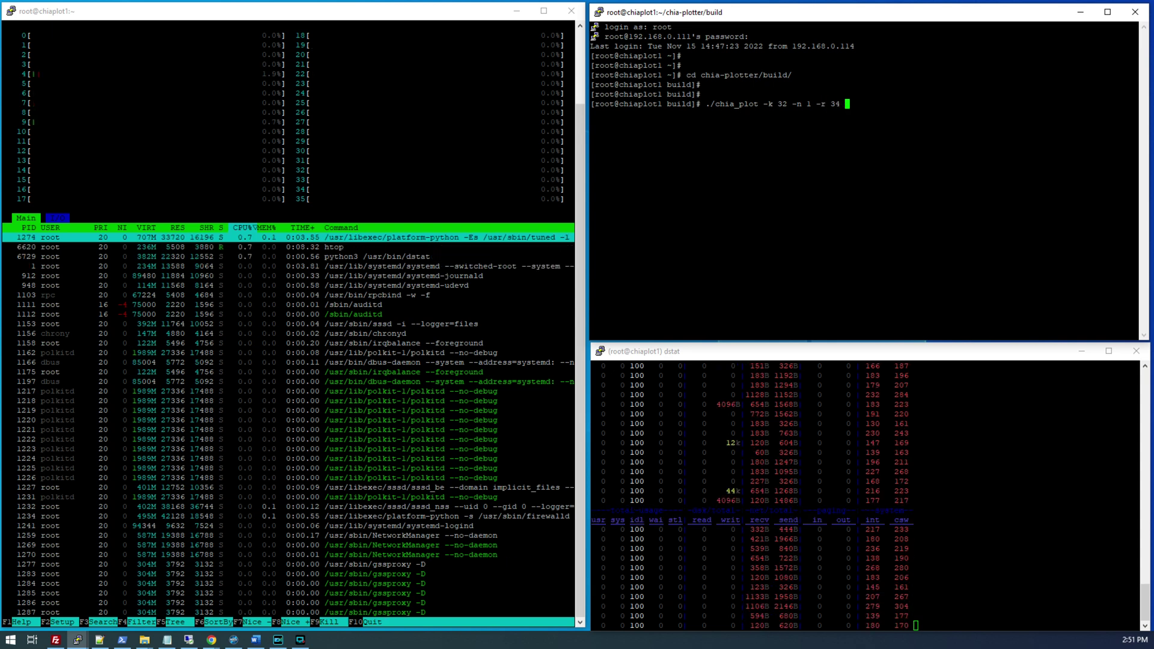
pyautogui.write('-u ')
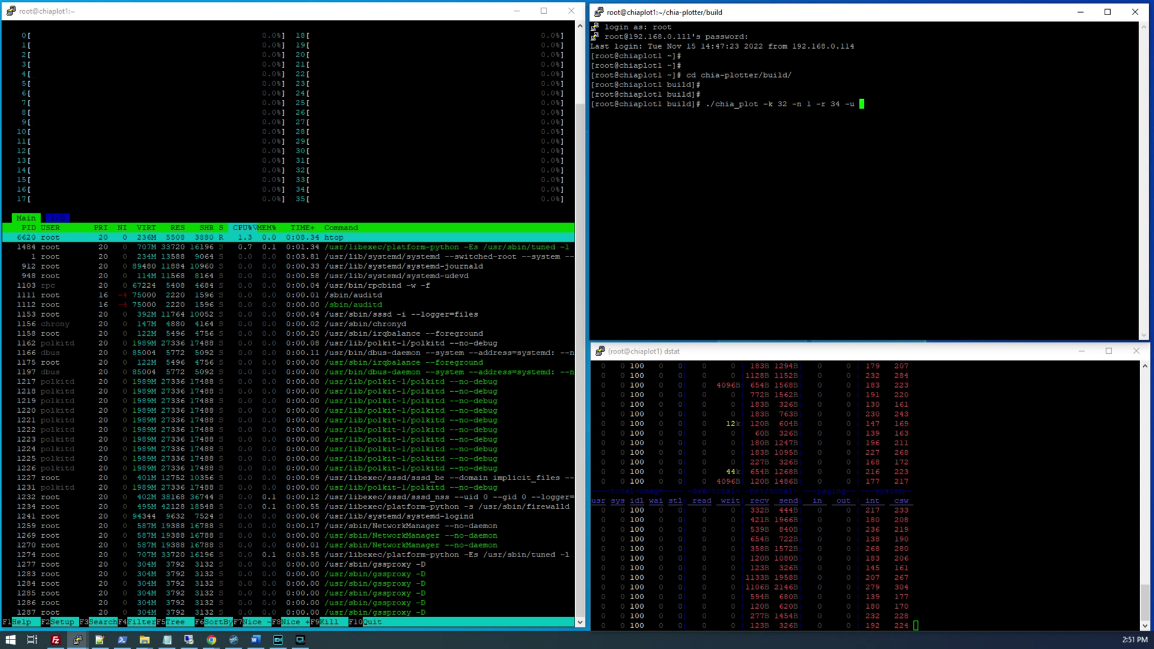
pyautogui.write('256')
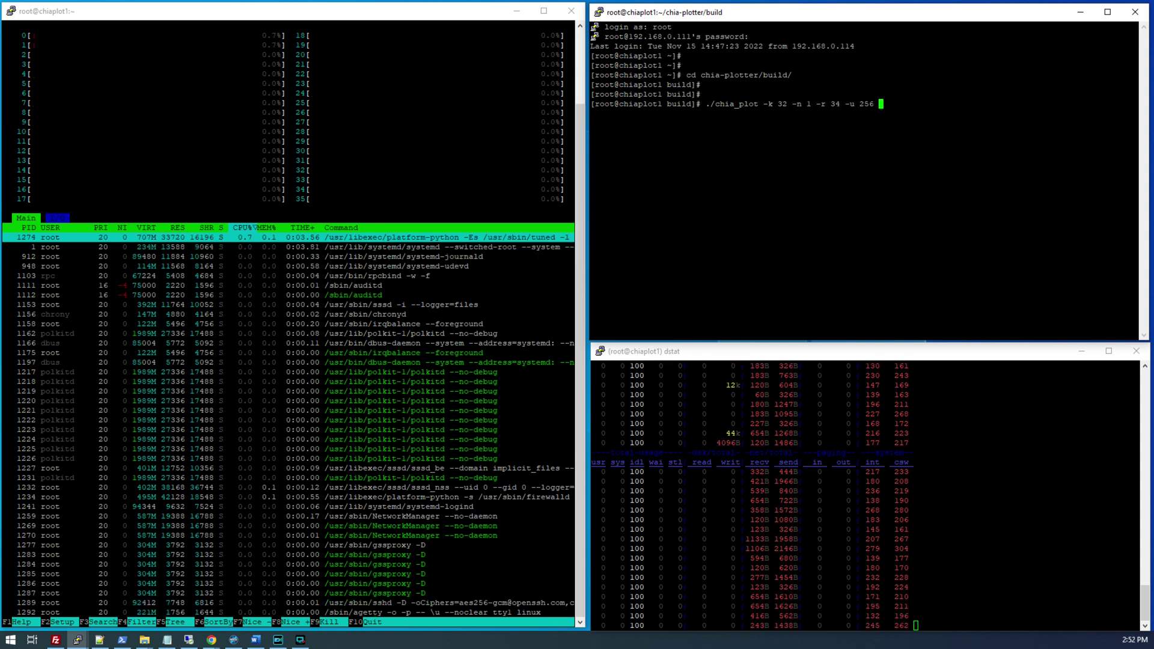
pyautogui.write(' -t')
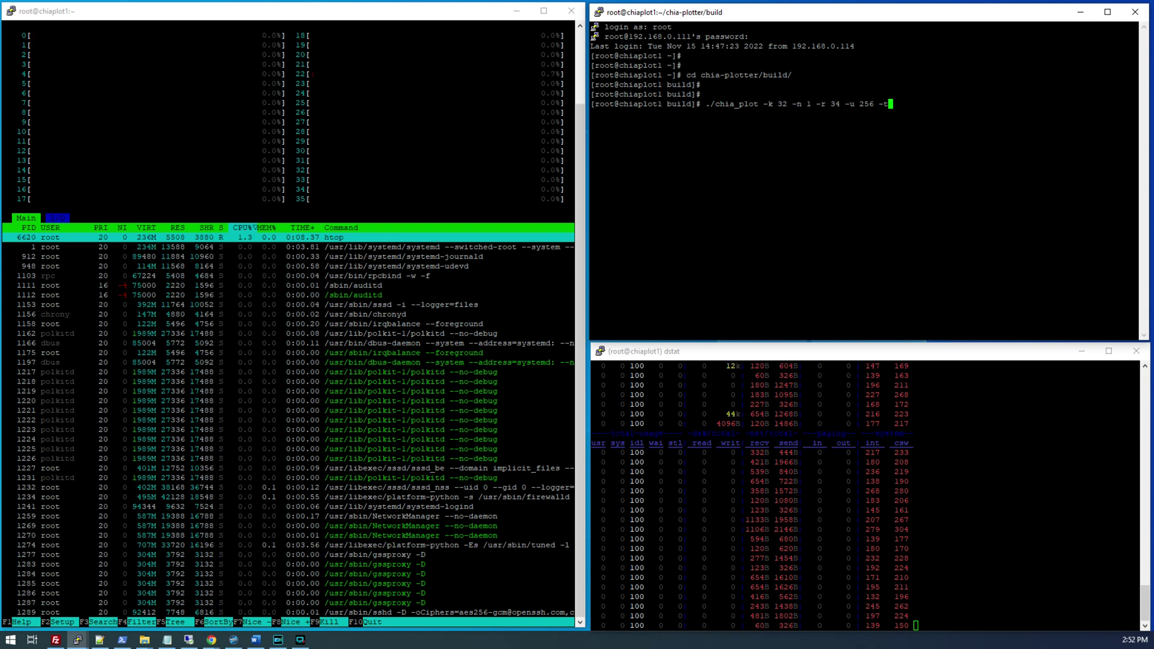
pyautogui.write(' /mnt/array/')
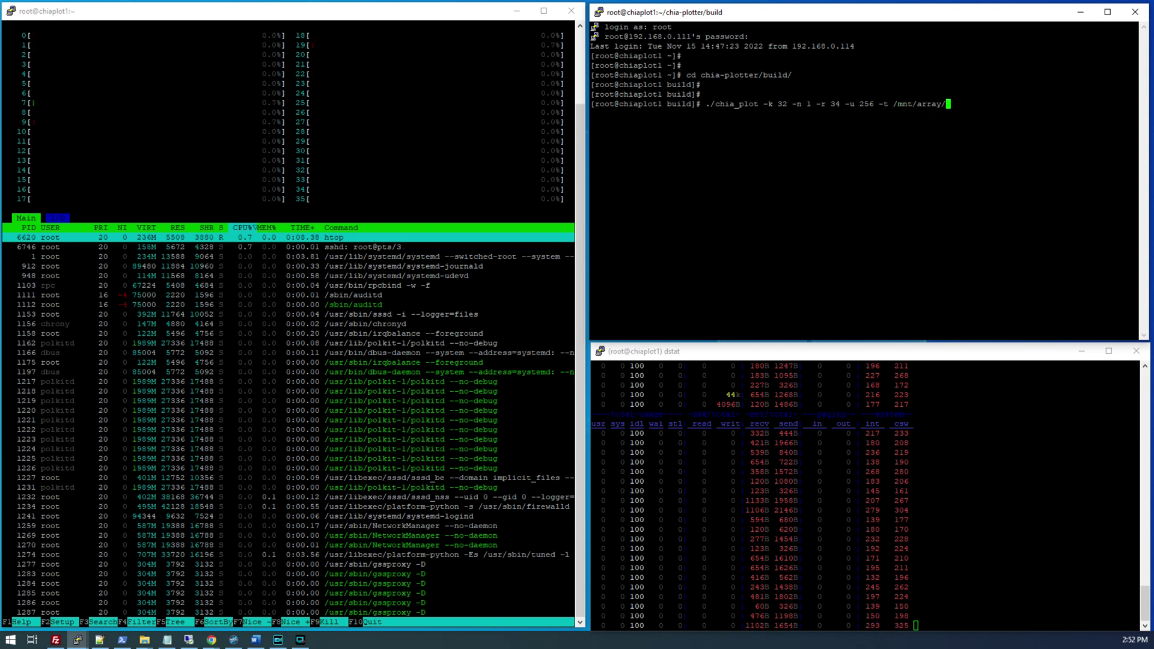
pyautogui.write(' -d /mnt/ar')
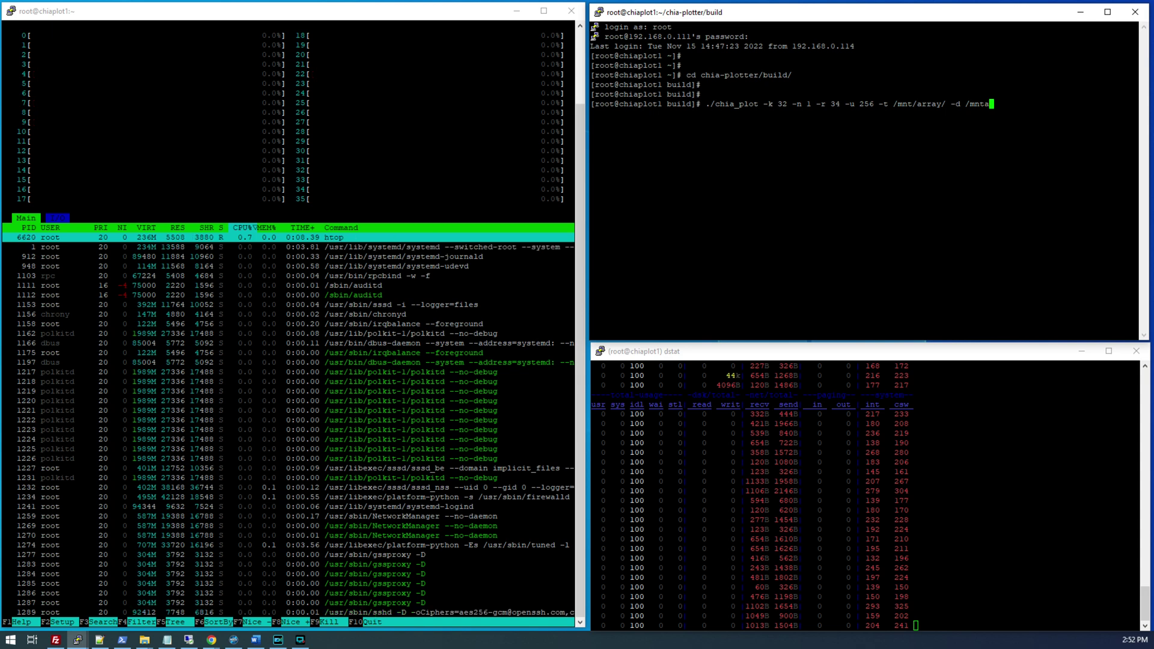
pyautogui.write('ray/ ')
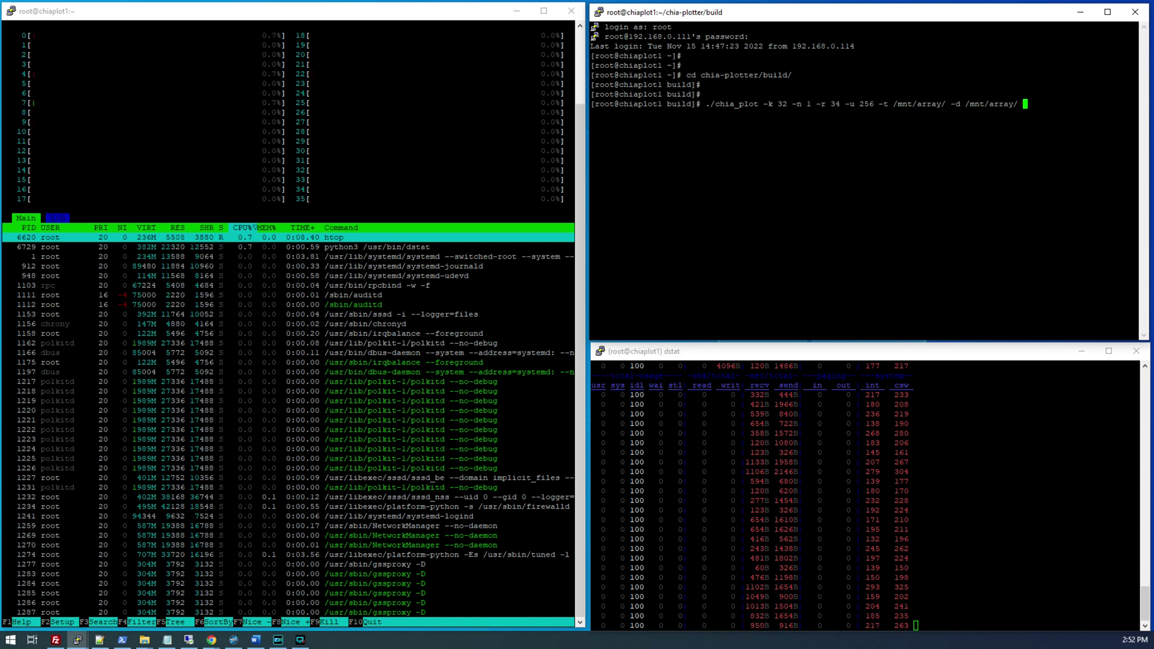
pyautogui.write('-f')
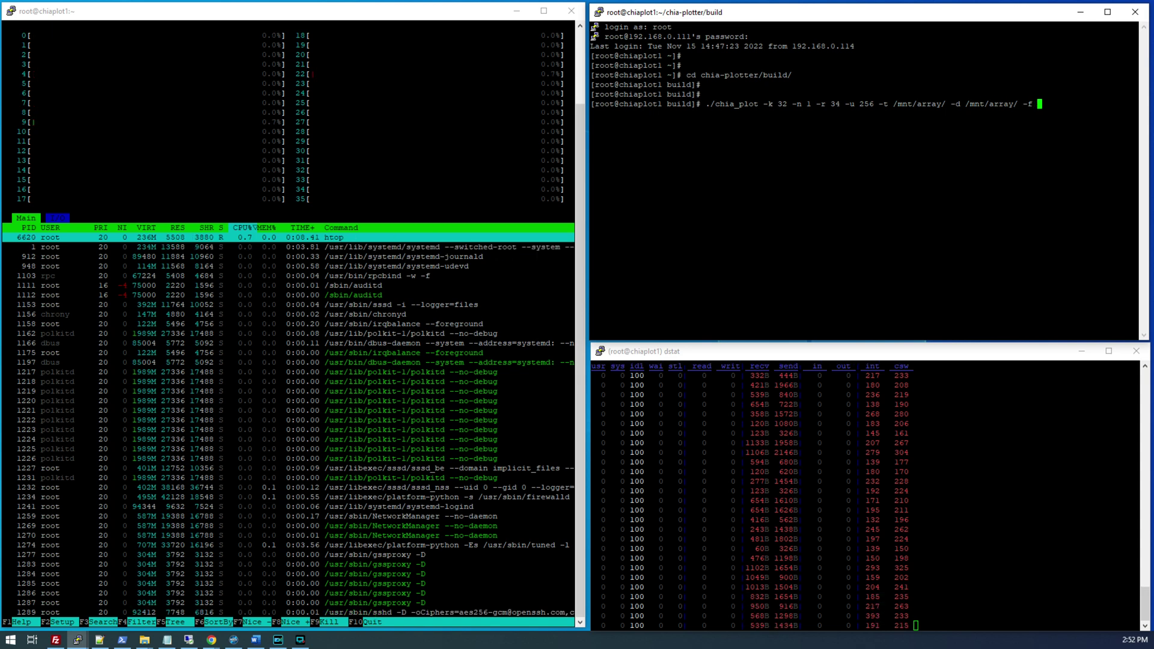
pyautogui.hotkey('alt', 'Tab')
pyautogui.hotkey('alt', 'Tab')
pyautogui.write('931e8c11a477fbb0da19b8ba37a5a87b86a7b022401fc5b7e2e01f1e26b69c272b516c66f2d5c7bc1eb583be6cb6225f')
pyautogui.write('-')
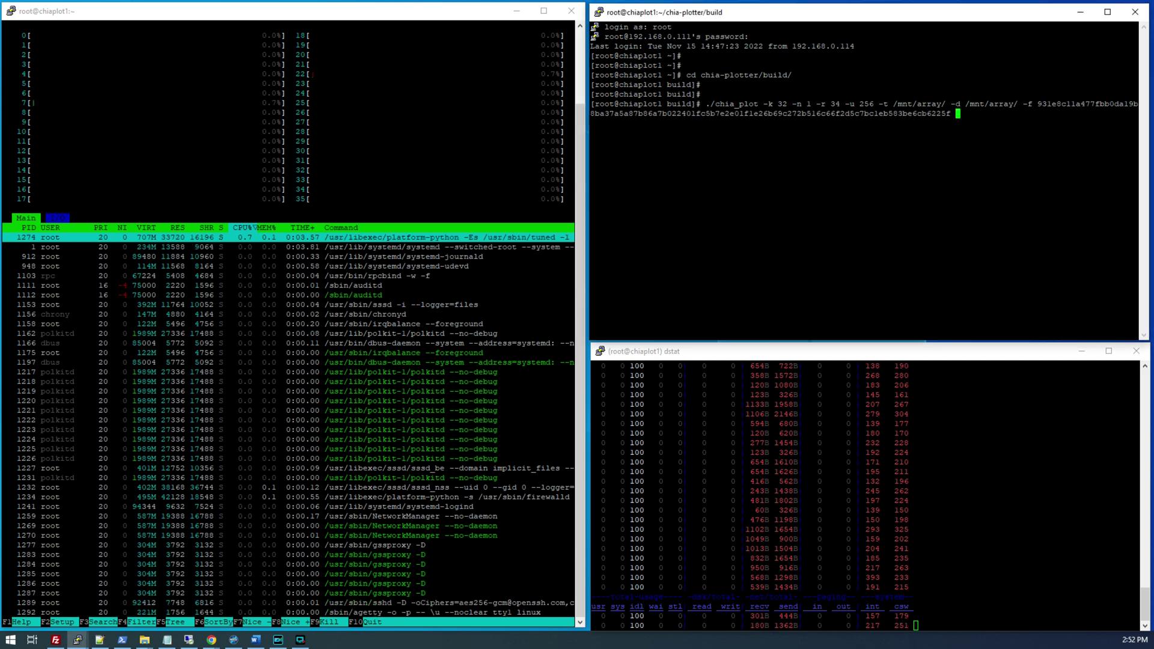
pyautogui.write('c')
pyautogui.hotkey('alt', 'Tab')
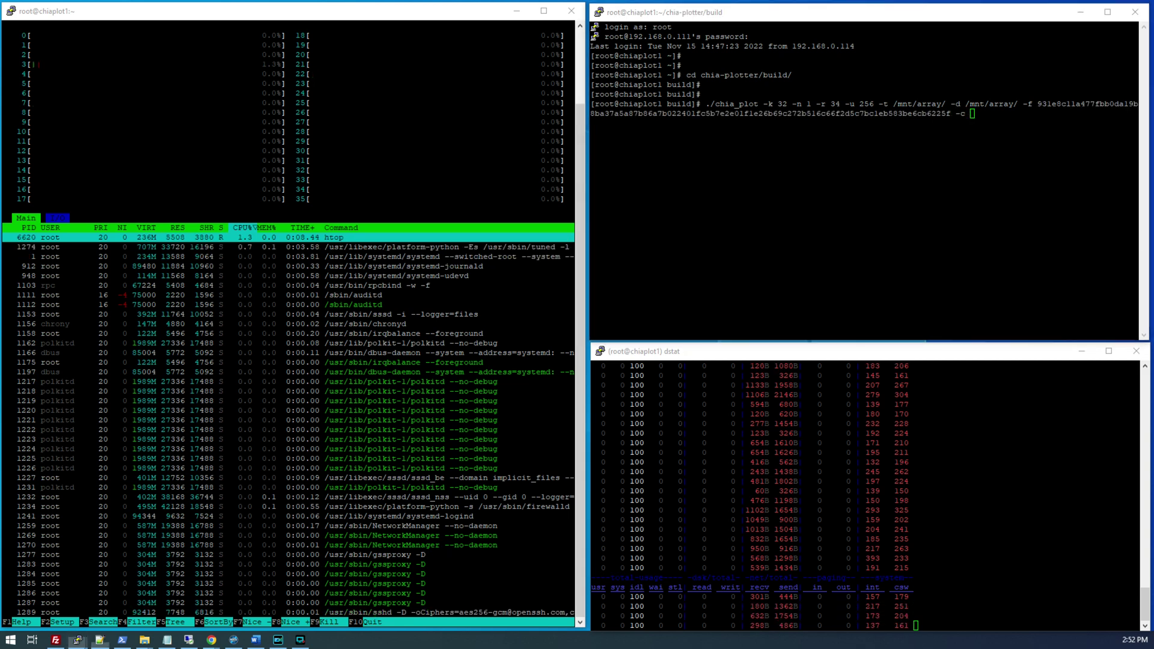
pyautogui.hotkey('alt', 'Tab')
pyautogui.write('xch10ekkk2wyu7v4cazdstr3jn9th8eft53rtc67htcqgah244v4mh5sj2eyar')
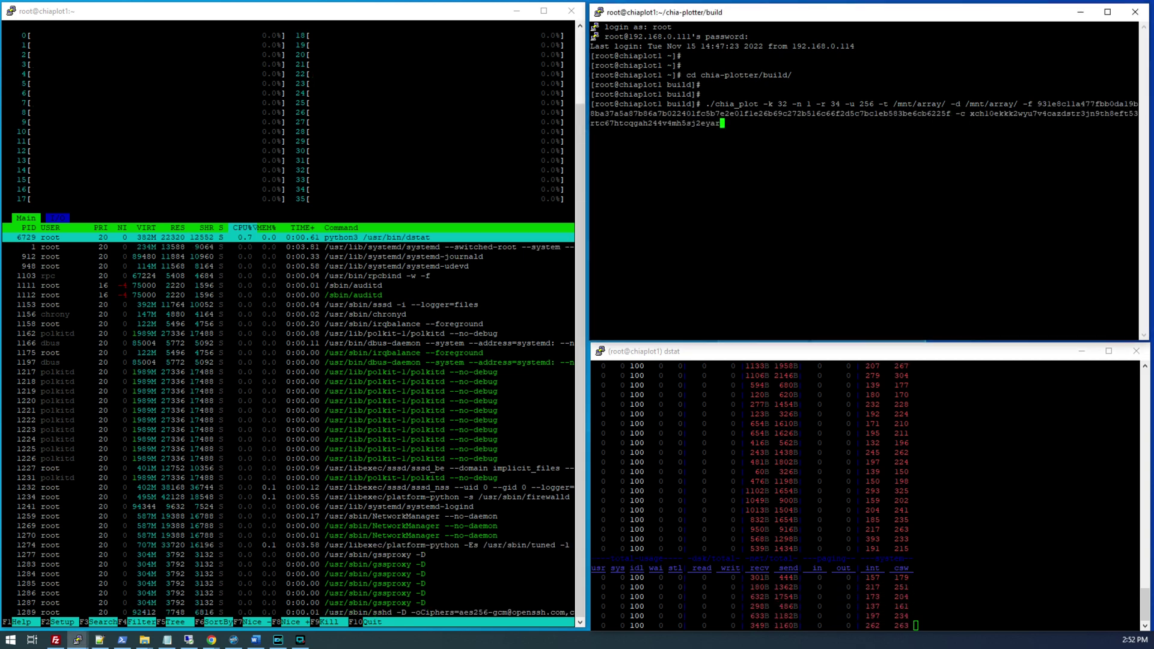
# - Check the htop and dstat windows, launch the plot, then stop it with Ctrl+C
pyautogui.click(373, 185)
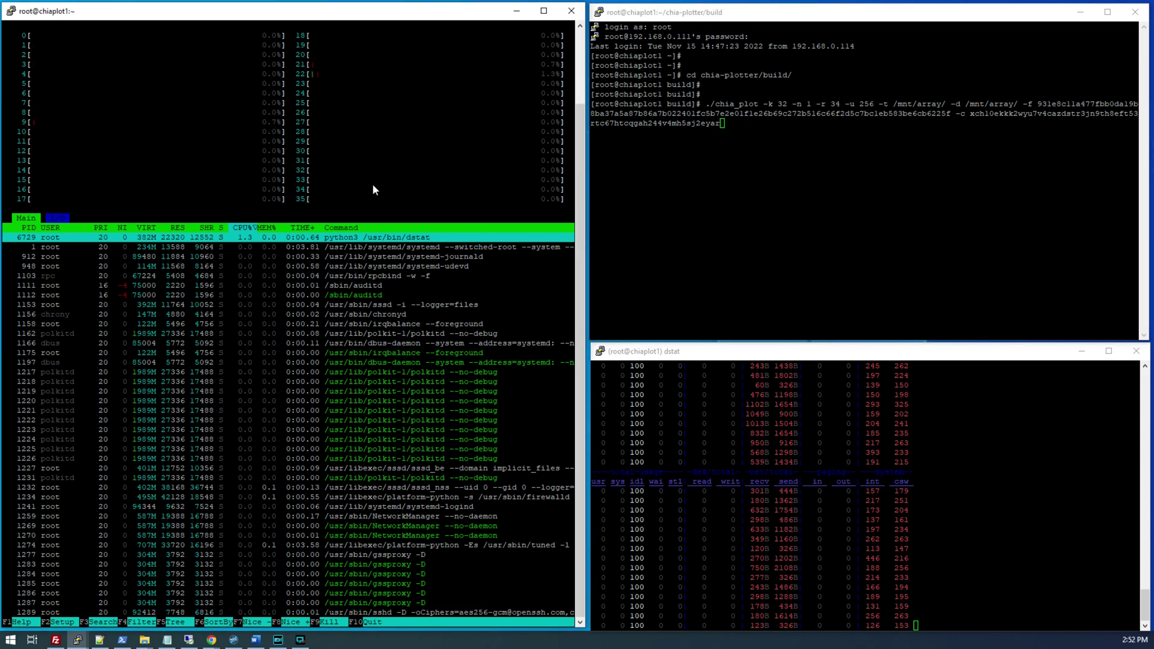
pyautogui.click(92, 94)
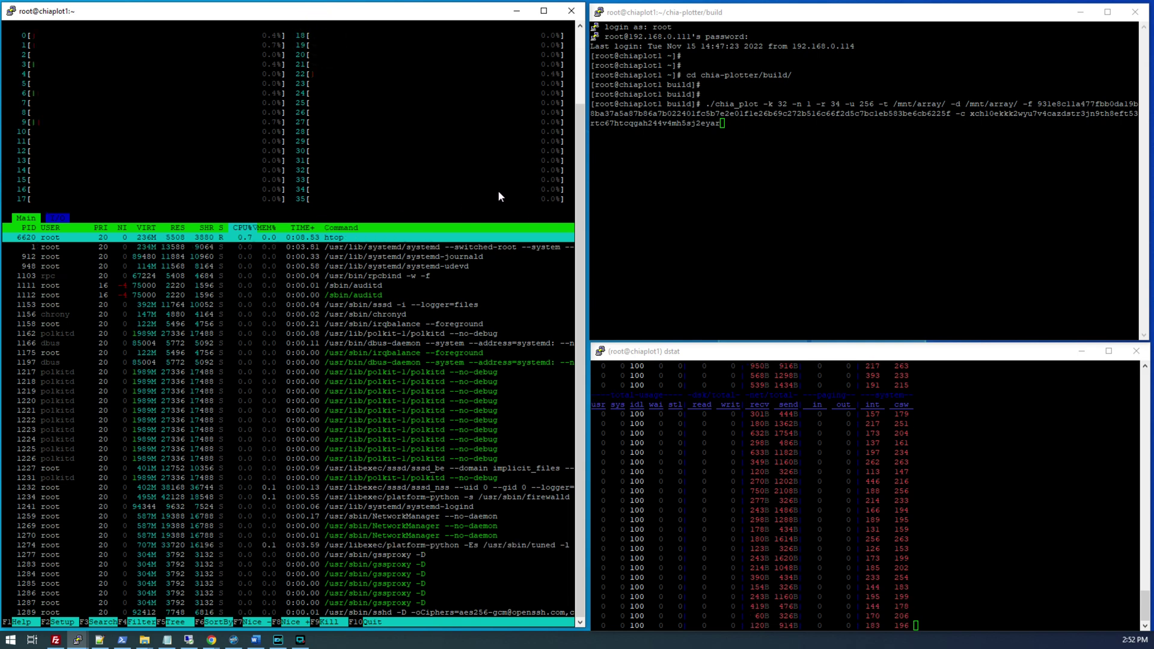
pyautogui.click(777, 472)
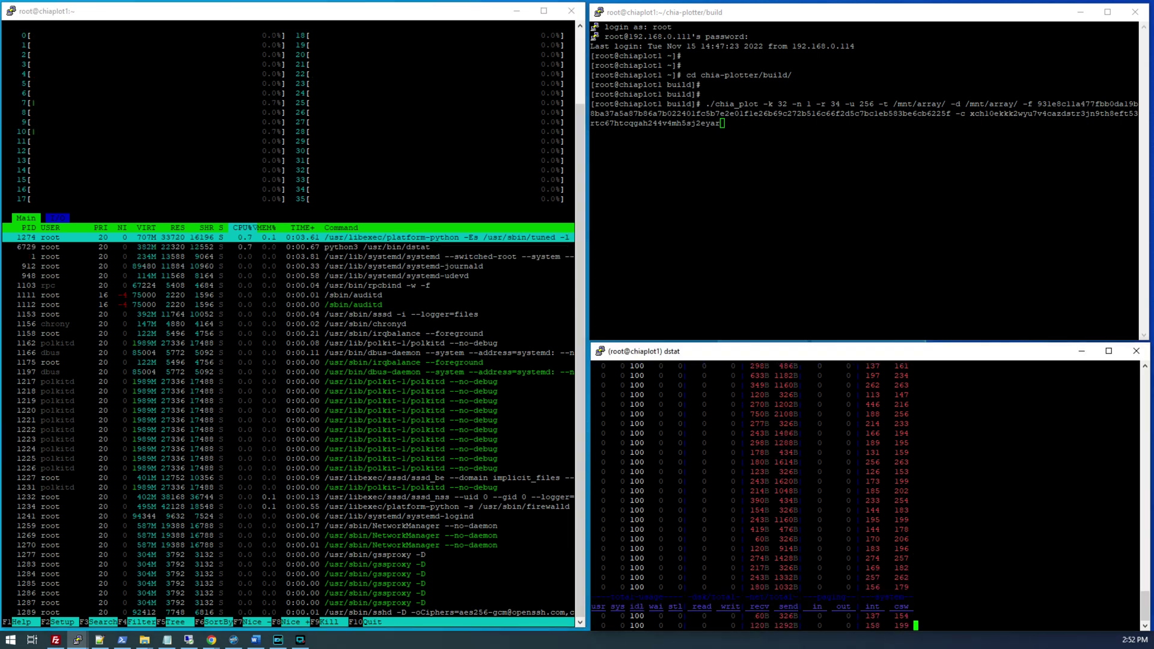
pyautogui.press('Return')
pyautogui.hotkey('ctrl', 'c')
pyautogui.press('Return')
pyautogui.press('Return')
pyautogui.hotkey('ctrl', 'c')
pyautogui.press('Return')
pyautogui.press('Return')
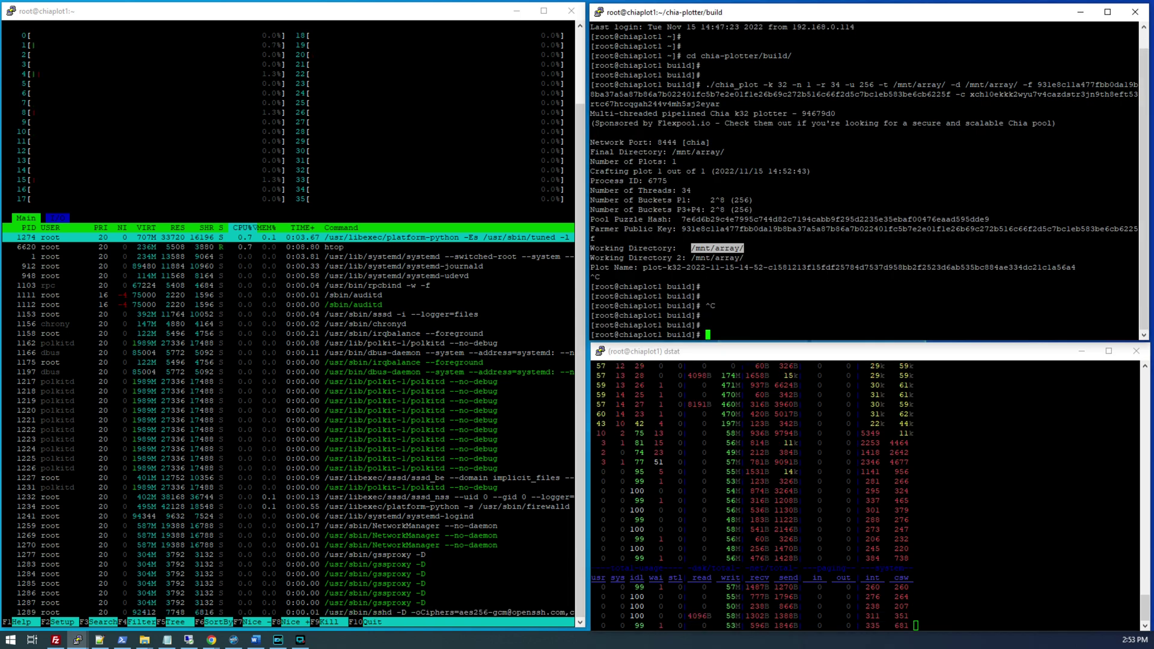
# - Empty /mnt/array, mount /dev/md0 there, and confirm it with df -h
pyautogui.write('rm')
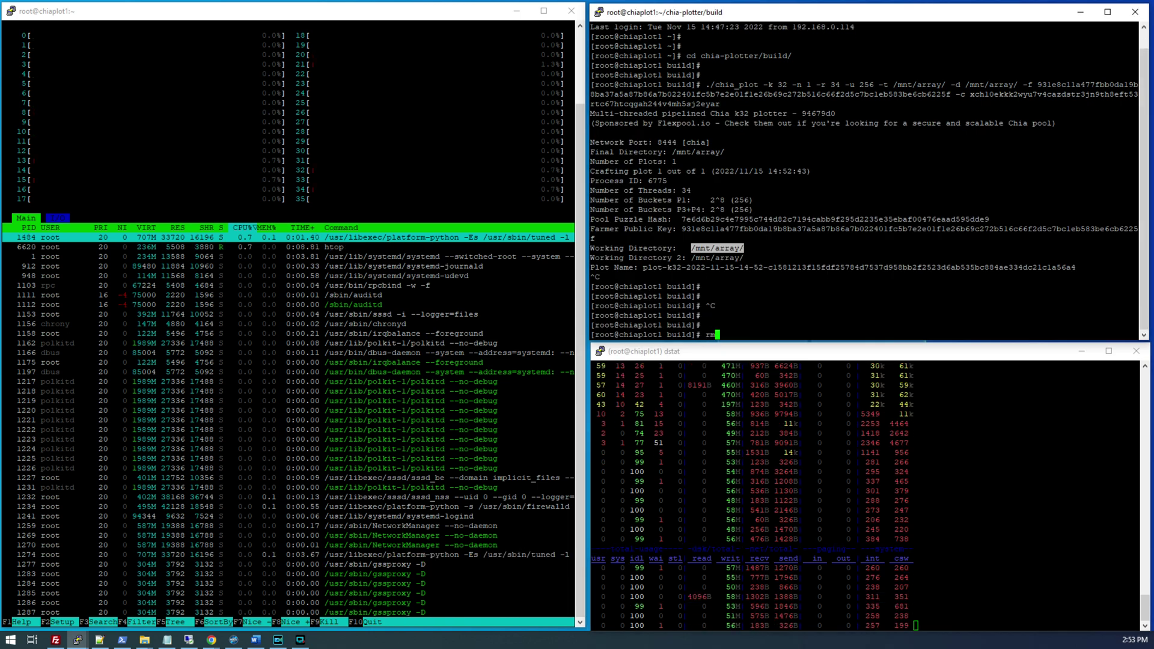
pyautogui.write(' -rf /mnt/array/')
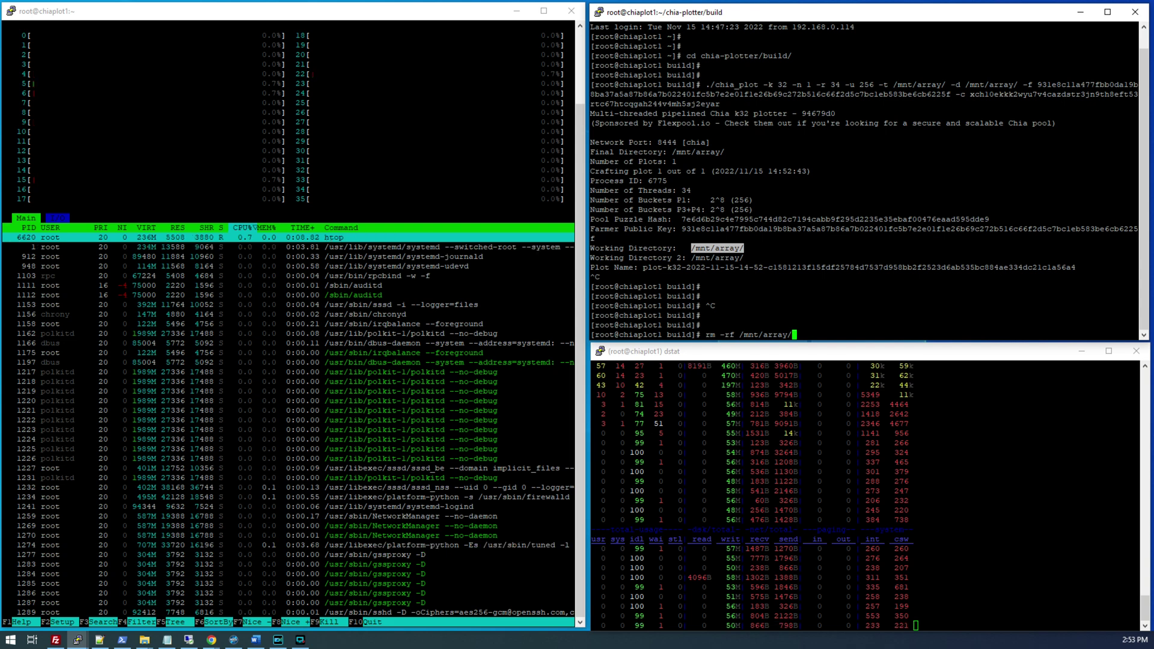
pyautogui.write('*')
pyautogui.press('Return')
pyautogui.write('mount /d')
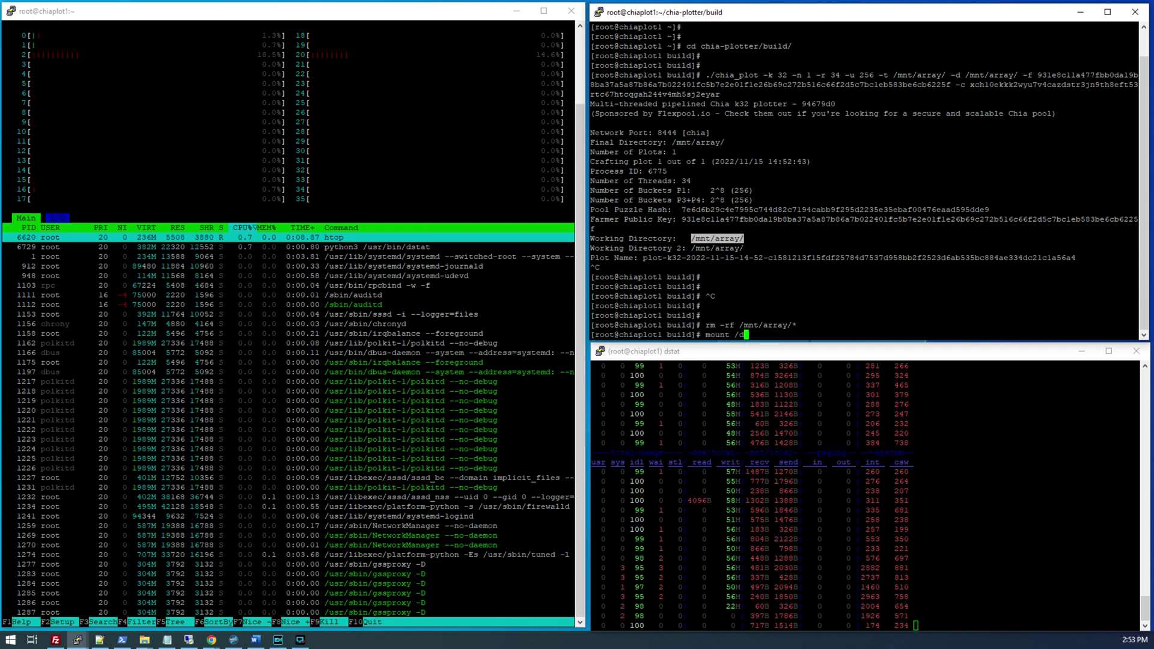
pyautogui.write('ev/md0 /mnt/array/')
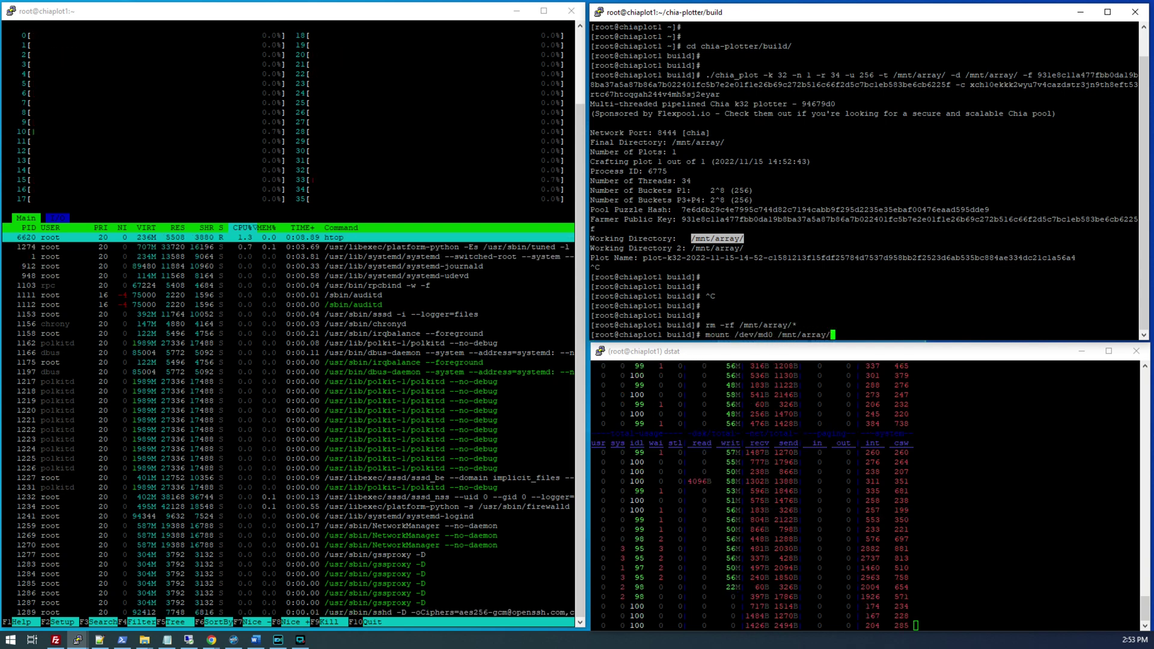
pyautogui.press('Return')
pyautogui.press('Return')
pyautogui.press('Return')
pyautogui.write('df -h')
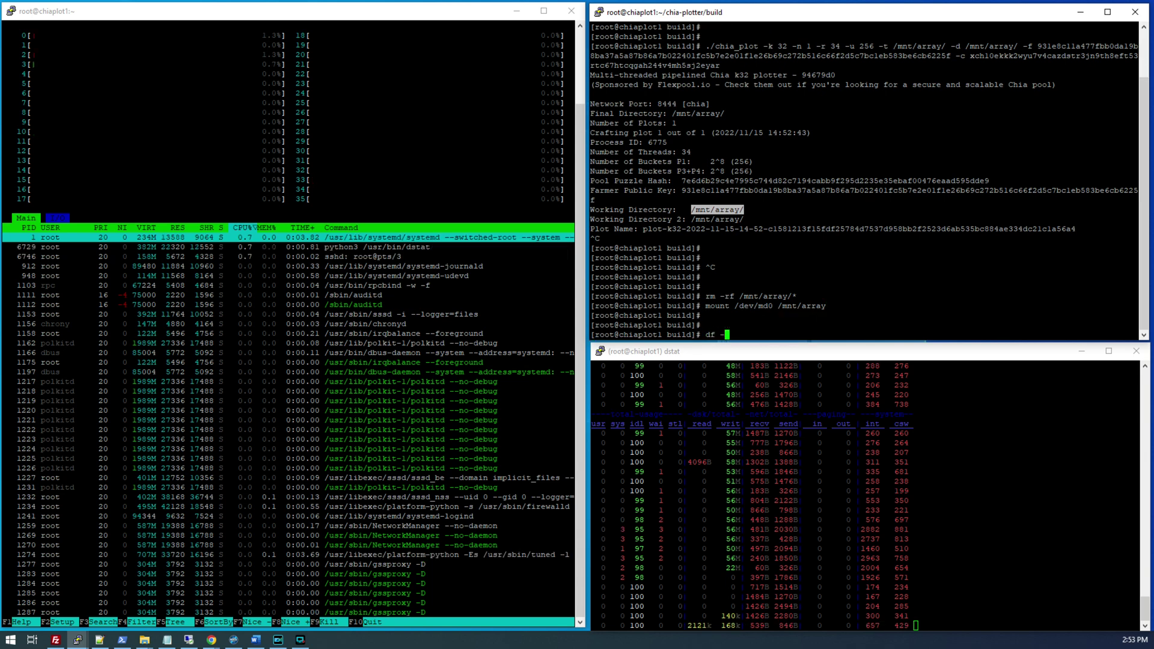
pyautogui.press('Return')
pyautogui.doubleClick(805, 324)
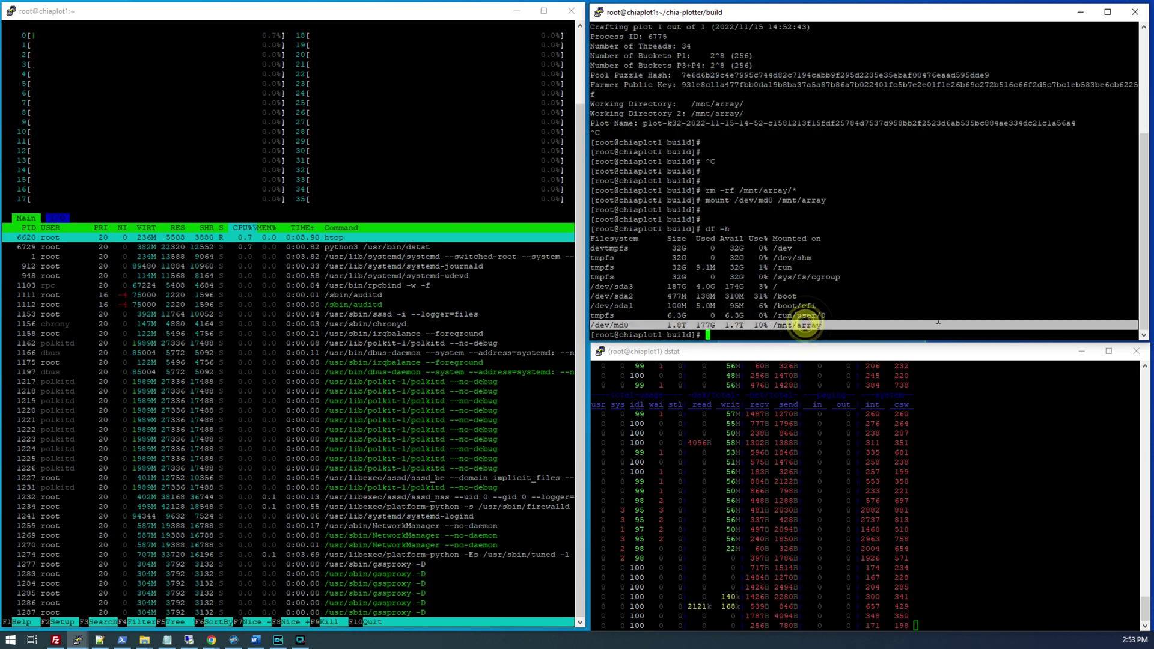
pyautogui.click(1004, 316)
# - Empty /mnt/array again and rerun the recalled chia_plot command
pyautogui.press('Up')
pyautogui.press('Up')
pyautogui.press('Up')
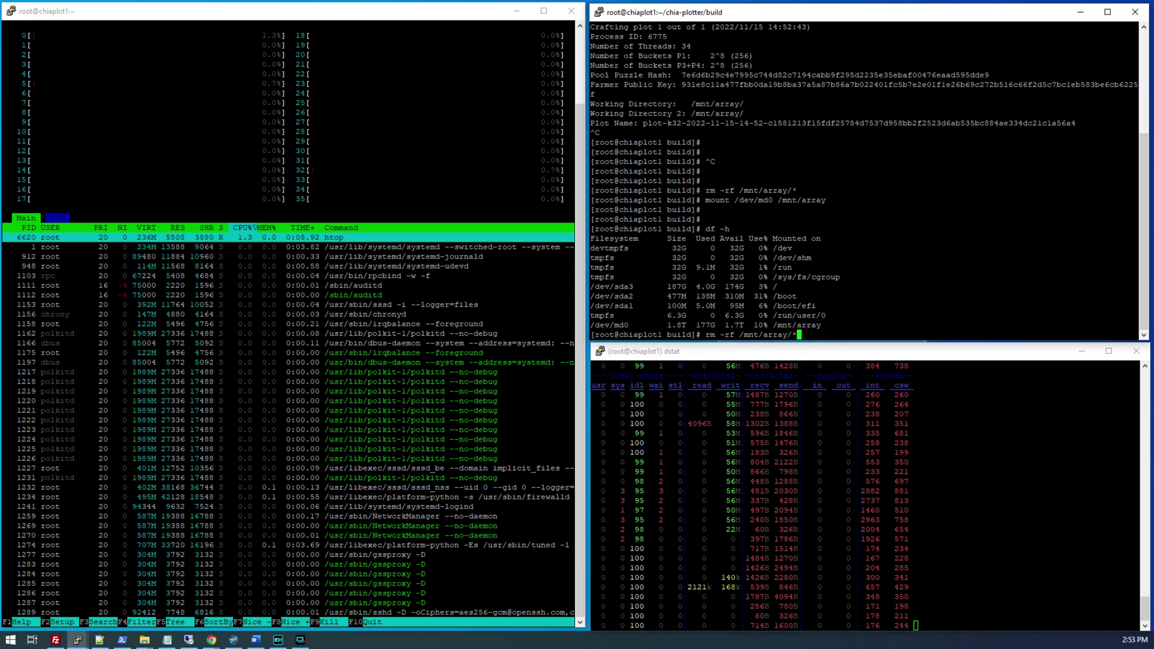
pyautogui.press('Return')
pyautogui.press('Return')
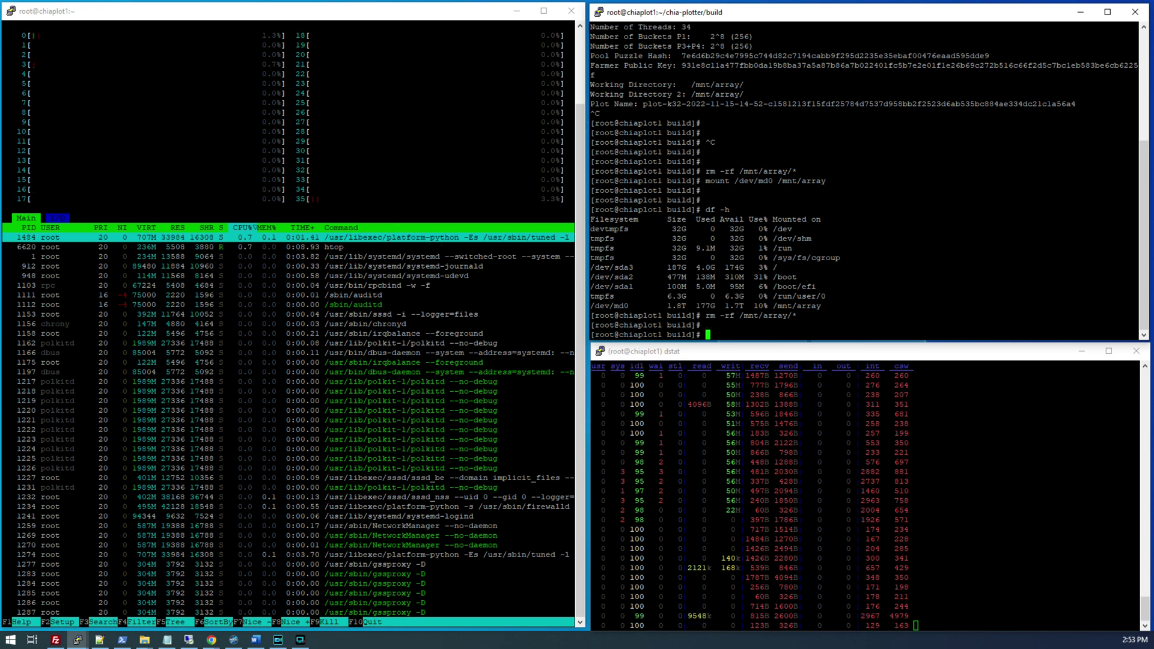
pyautogui.press('Up')
pyautogui.press('Up')
pyautogui.press('Up')
pyautogui.press('Up')
pyautogui.press('Up')
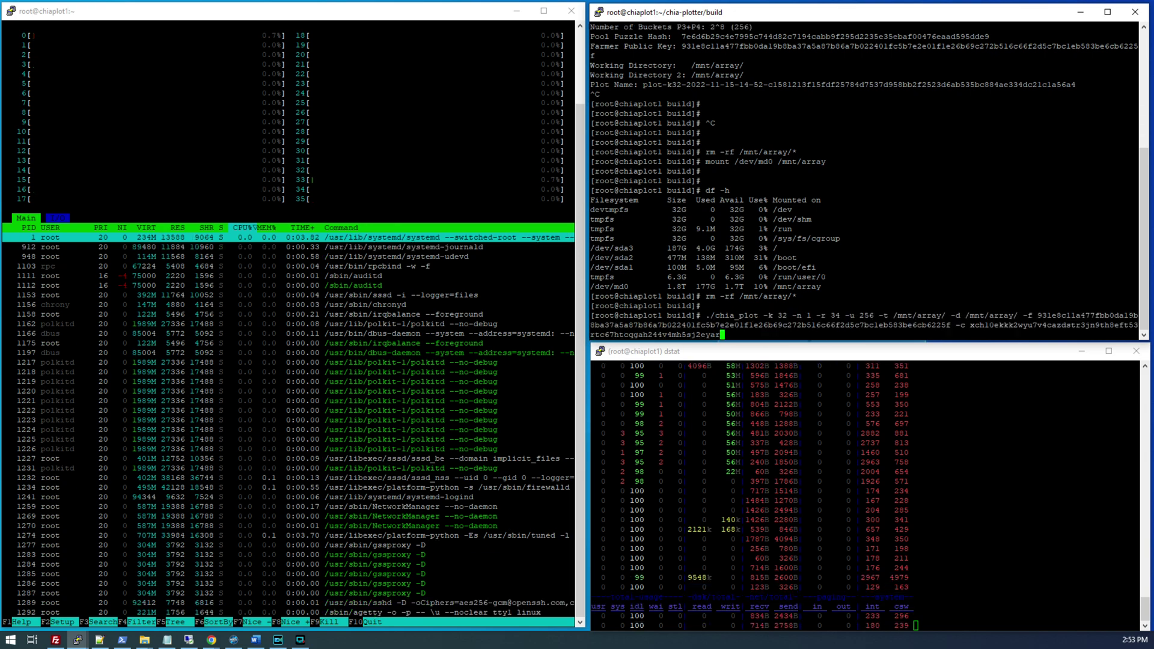
pyautogui.press('Return')
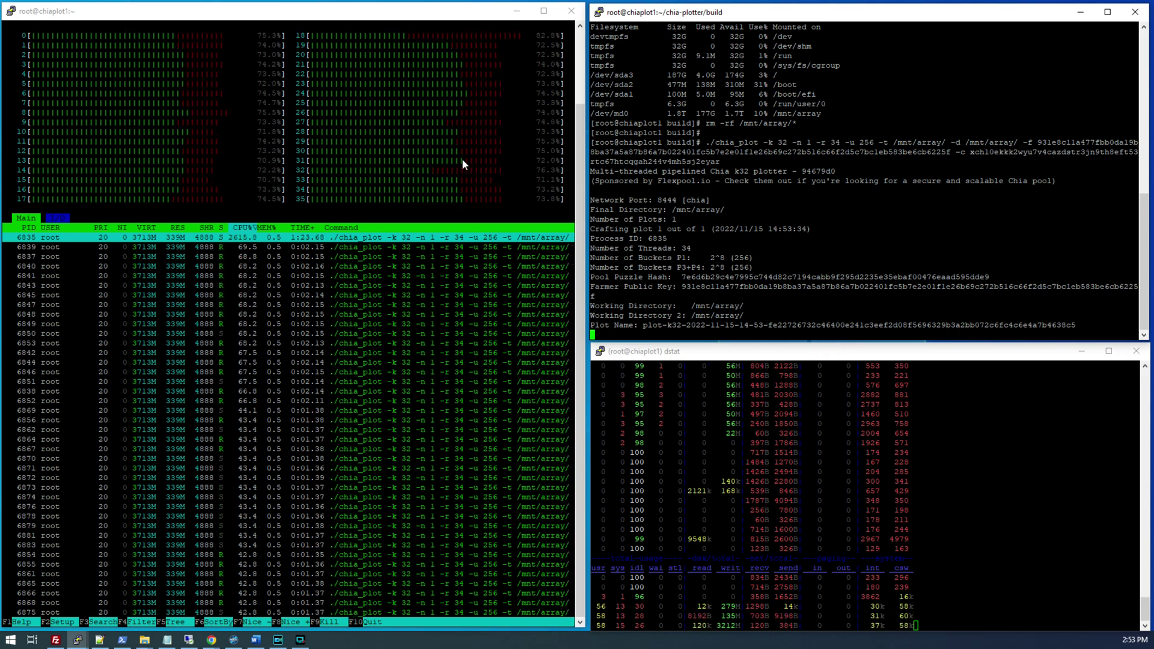
# - Watch CPU load in the dstat and htop windows during plotting, then stop dstat
pyautogui.click(400, 125)
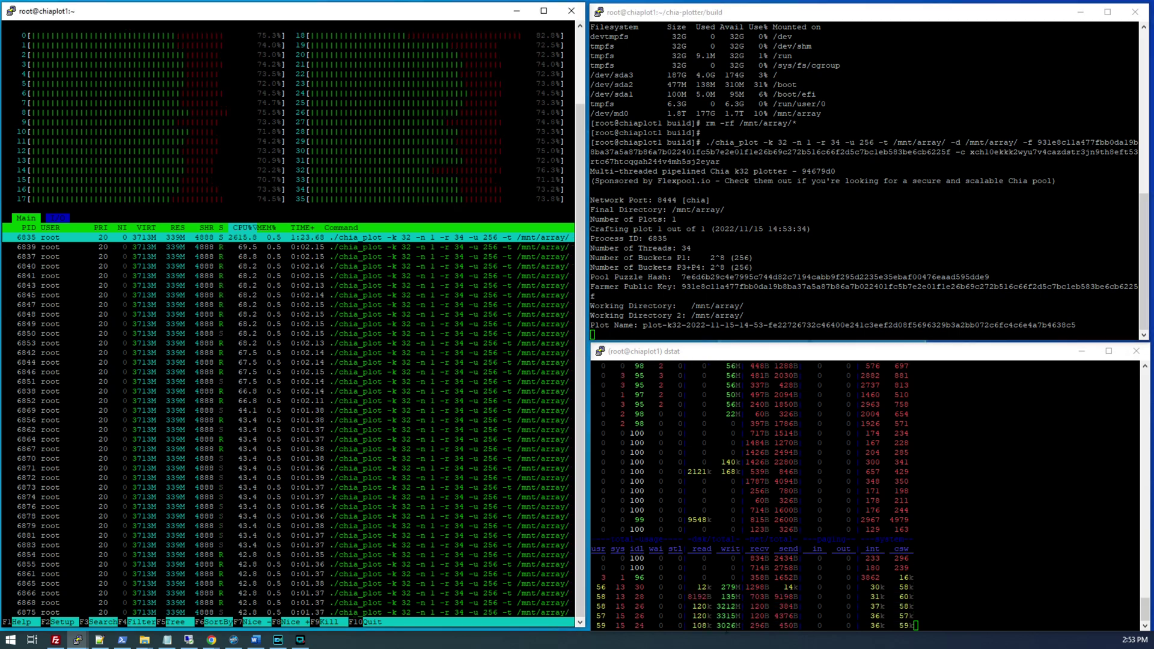
pyautogui.click(725, 611)
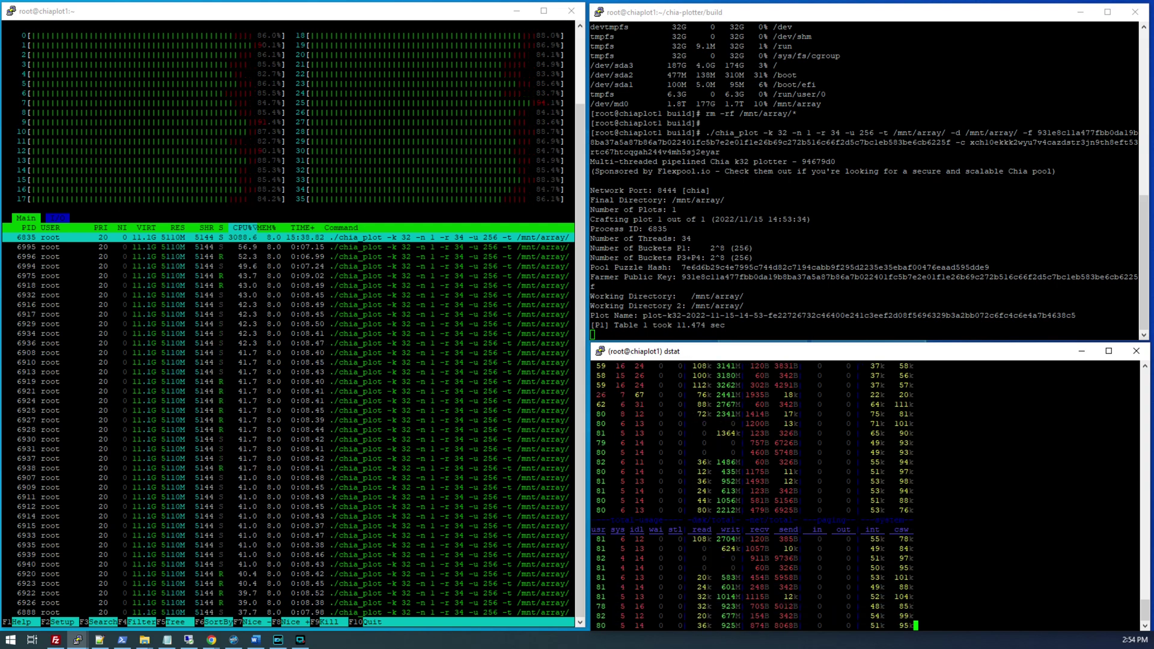
pyautogui.click(523, 151)
pyautogui.click(451, 161)
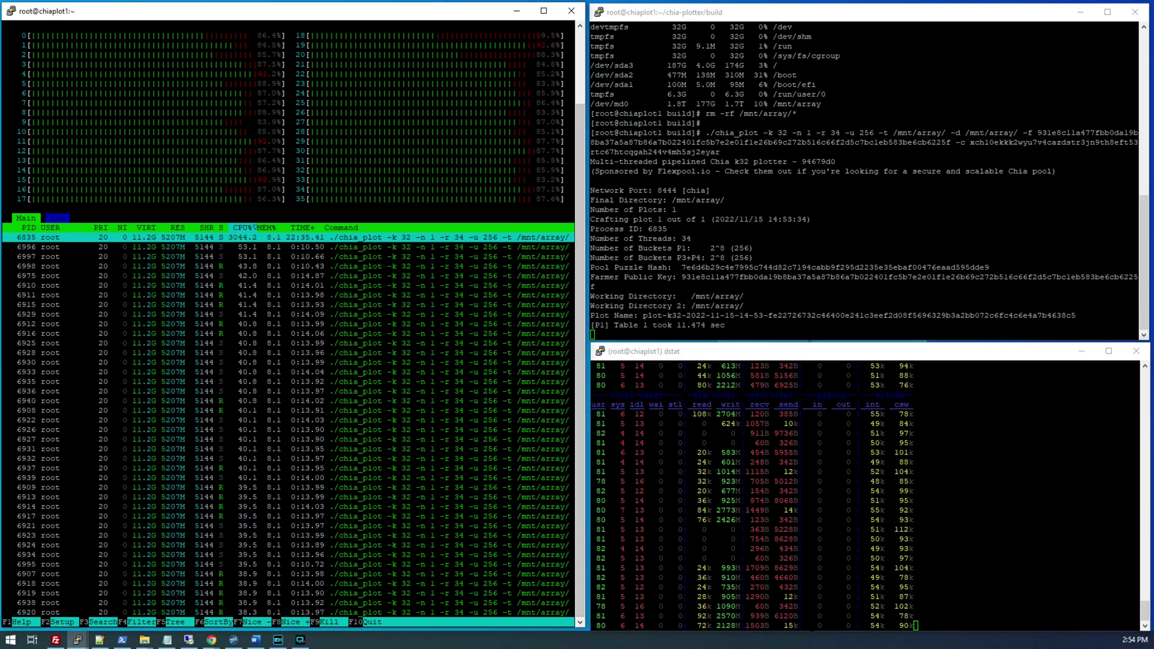
pyautogui.click(869, 592)
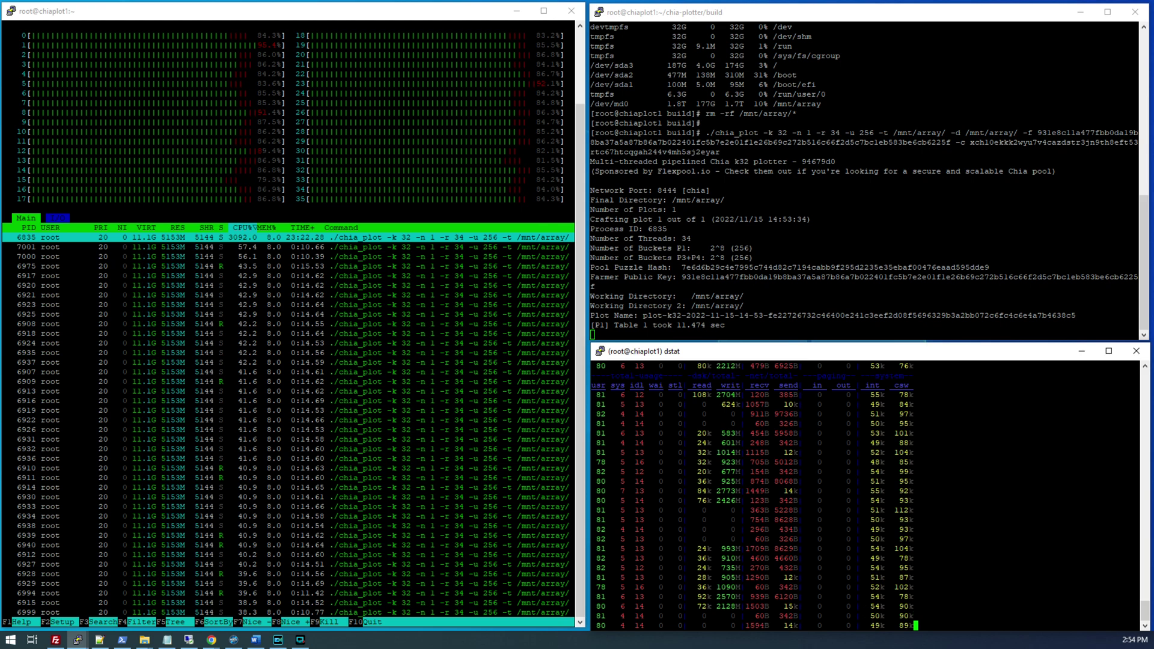
pyautogui.hotkey('ctrl', 'c')
# - Run a live 0.5-second watch of CPU MHz from /proc/cpuinfo, then stop it
pyautogui.hotkey('alt', 'Tab')
pyautogui.hotkey('alt', 'Tab')
pyautogui.press('shift+Insert')
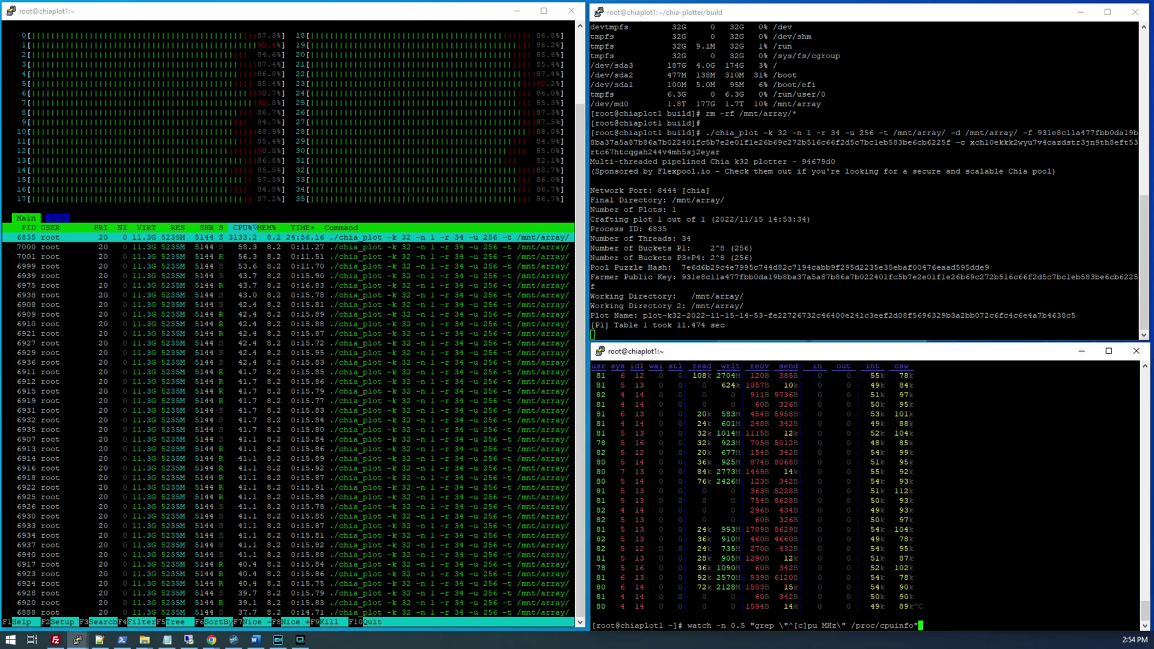
pyautogui.press('Return')
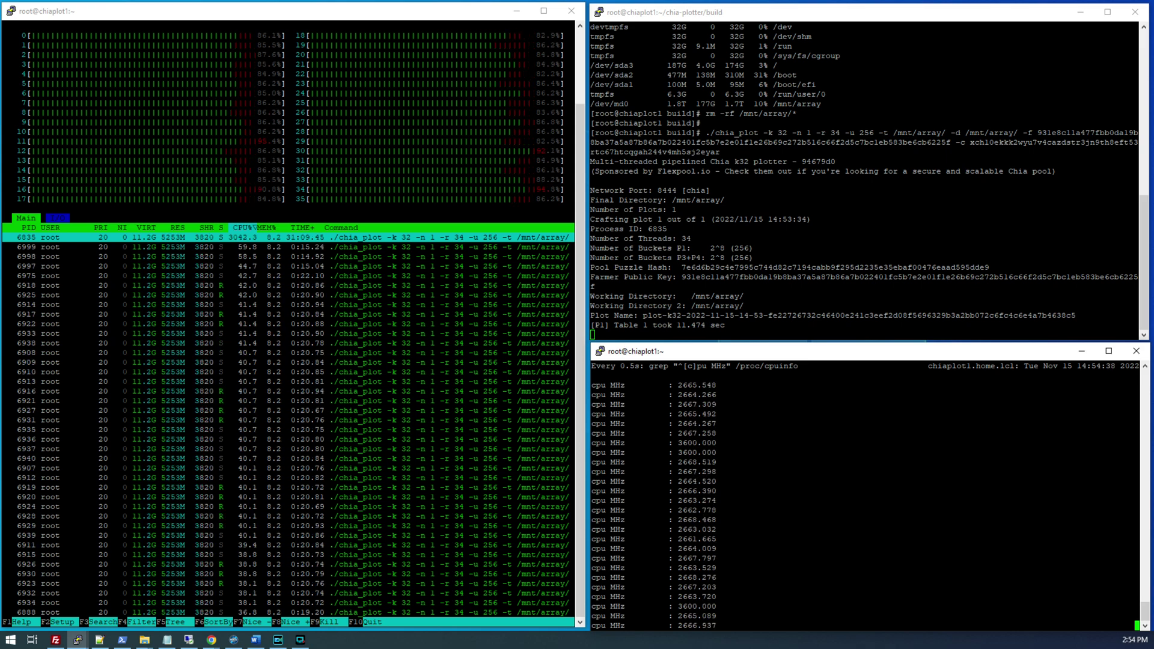
pyautogui.click(814, 523)
pyautogui.hotkey('ctrl', 'c')
# - Run watch -n 0.5 sensors to view core temperatures, then stop it
pyautogui.write('s')
pyautogui.press('BackSpace')
pyautogui.write('wat')
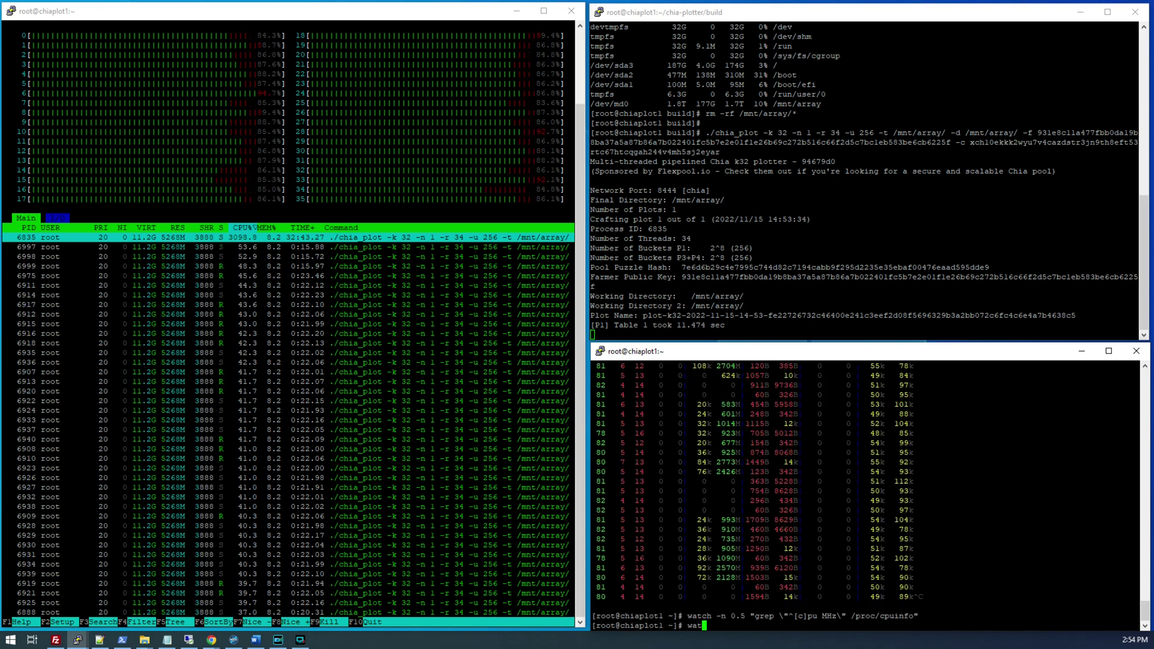
pyautogui.write('ch -n 0.5 sensors')
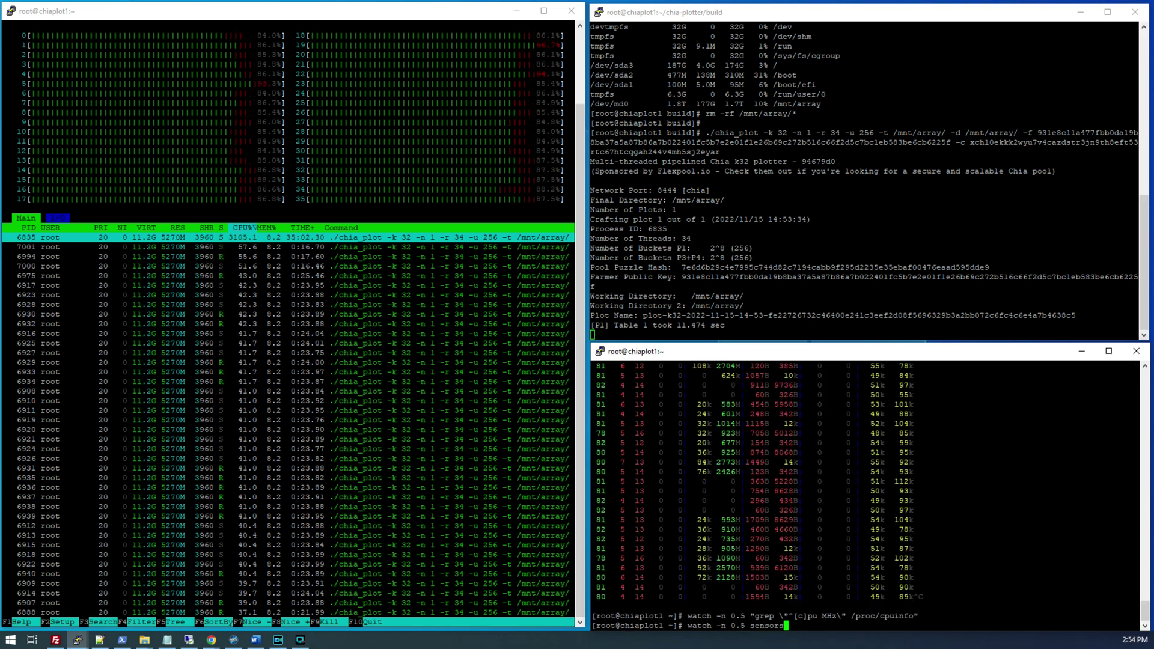
pyautogui.press('Return')
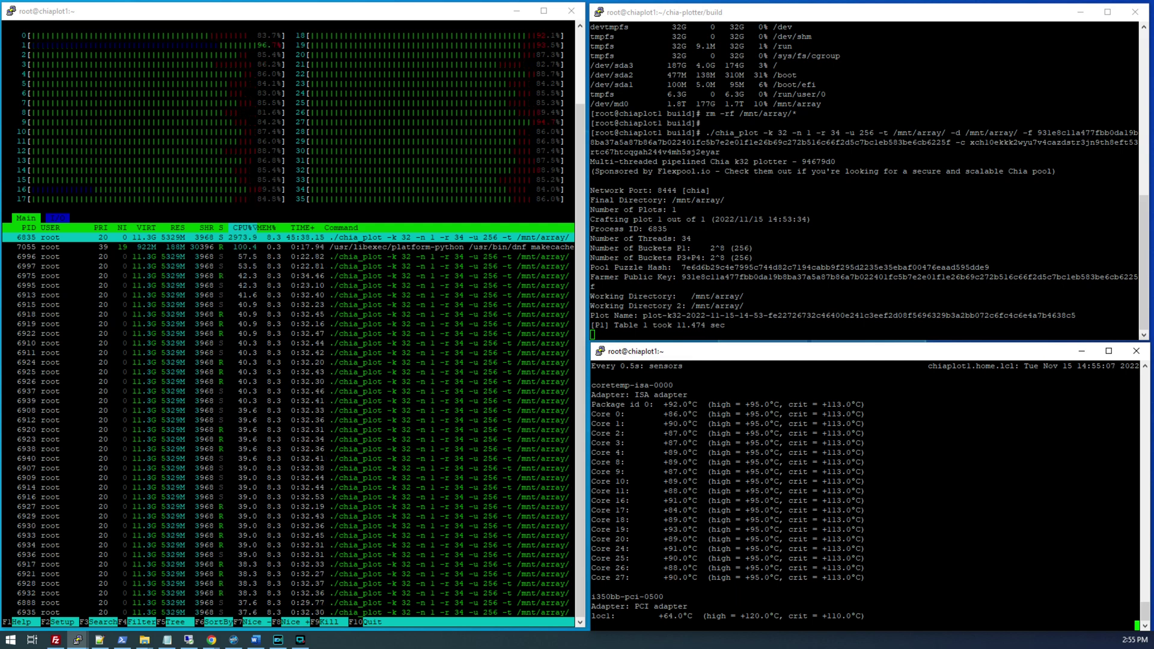
pyautogui.click(768, 533)
pyautogui.hotkey('ctrl', 'c')
# - Restart dstat to monitor the system until the plot completes
pyautogui.write('dstat')
pyautogui.press('Return')
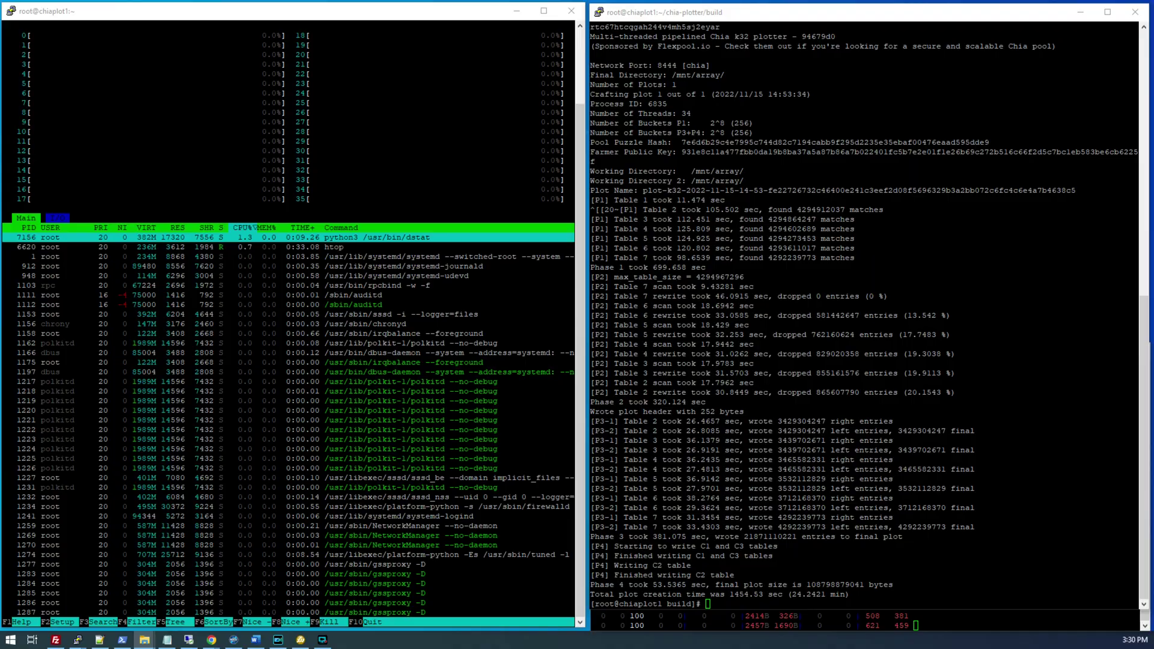
pyautogui.hotkey('alt', 'Tab')
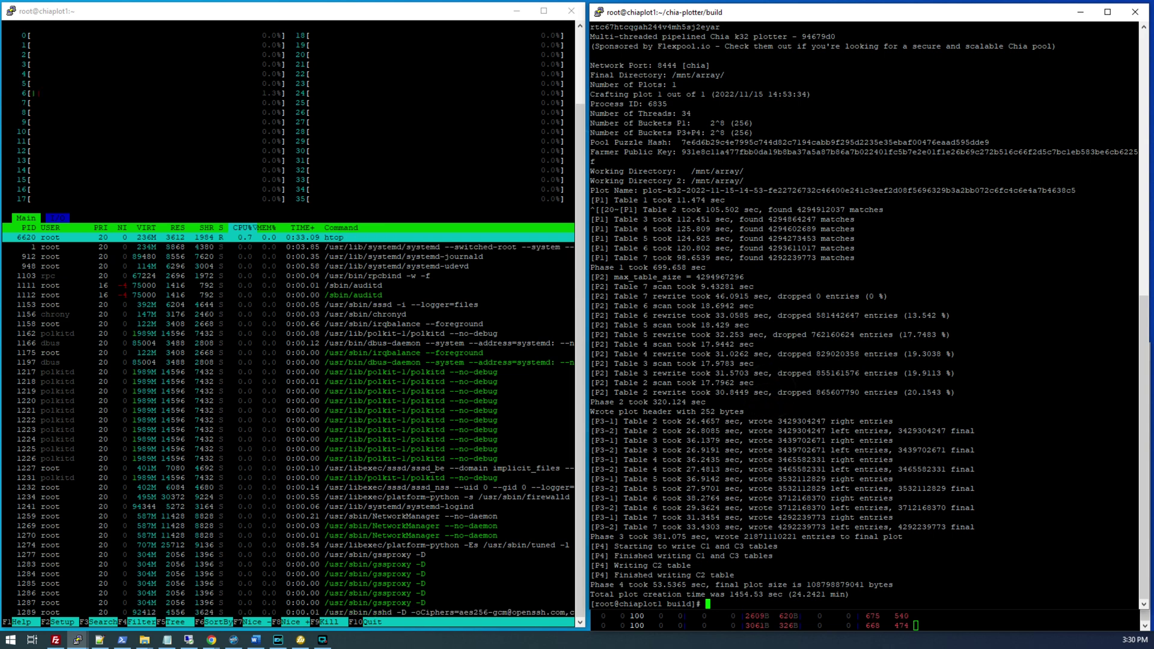
pyautogui.moveTo(792, 595); pyautogui.dragTo(813, 595)
pyautogui.click(815, 595)
# - In Calculator, divide 1,440 by 25 for 57.6, then multiply by 101 for 5,817.6
pyautogui.hotkey('alt', 'Tab')
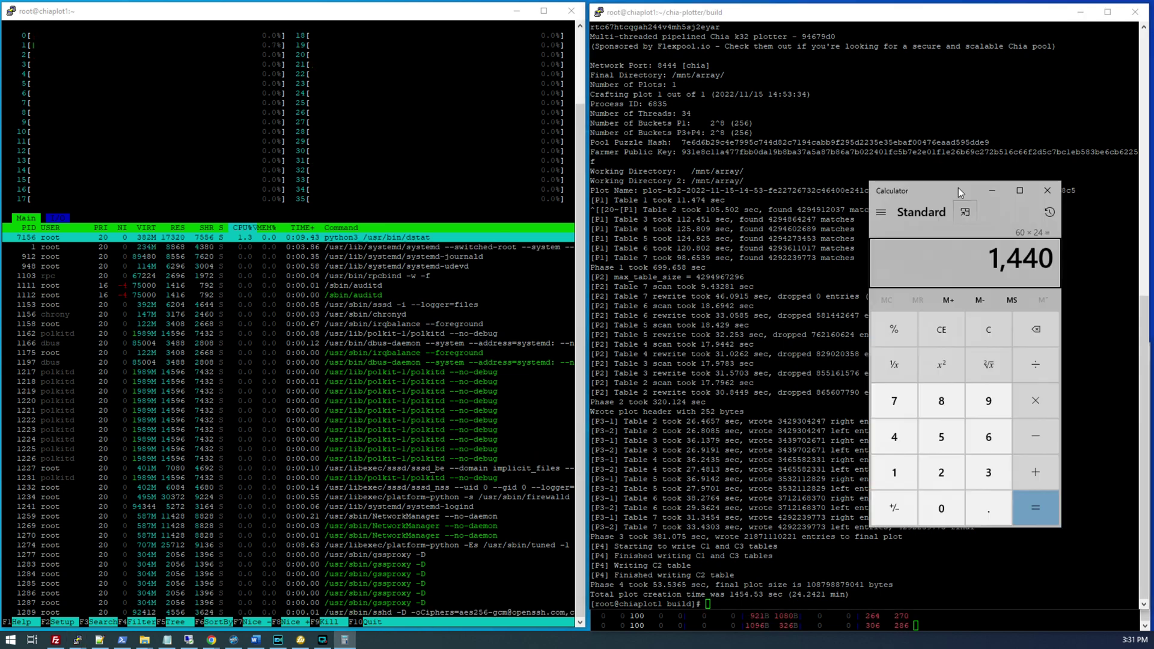
pyautogui.press('/')
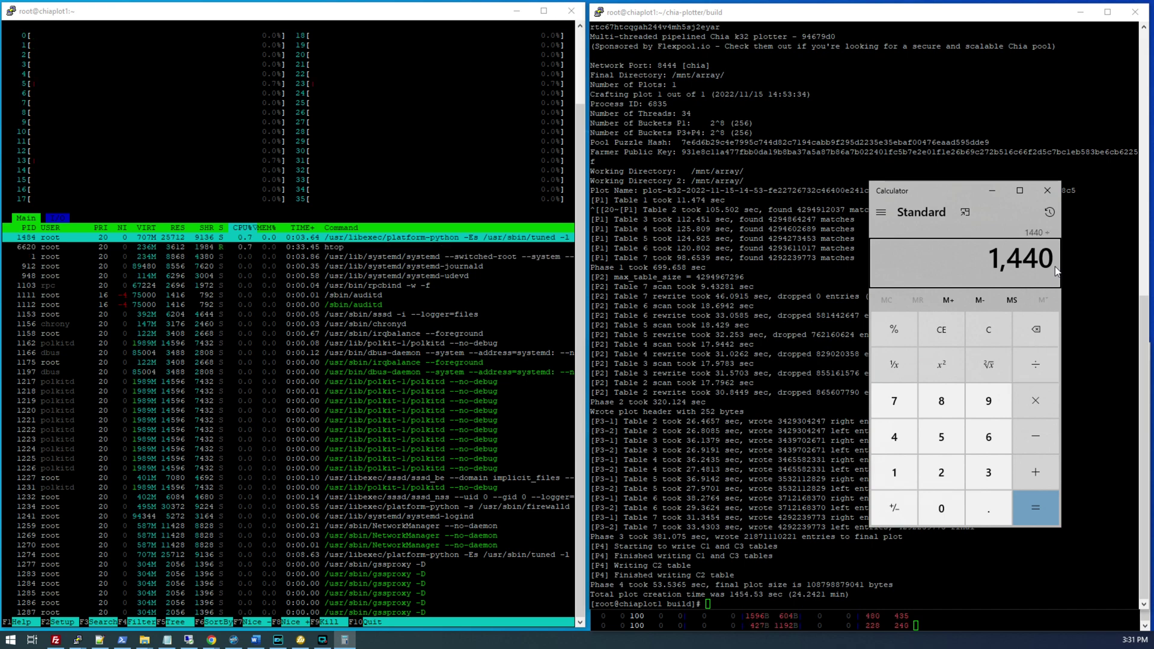
pyautogui.write('25')
pyautogui.press('Return')
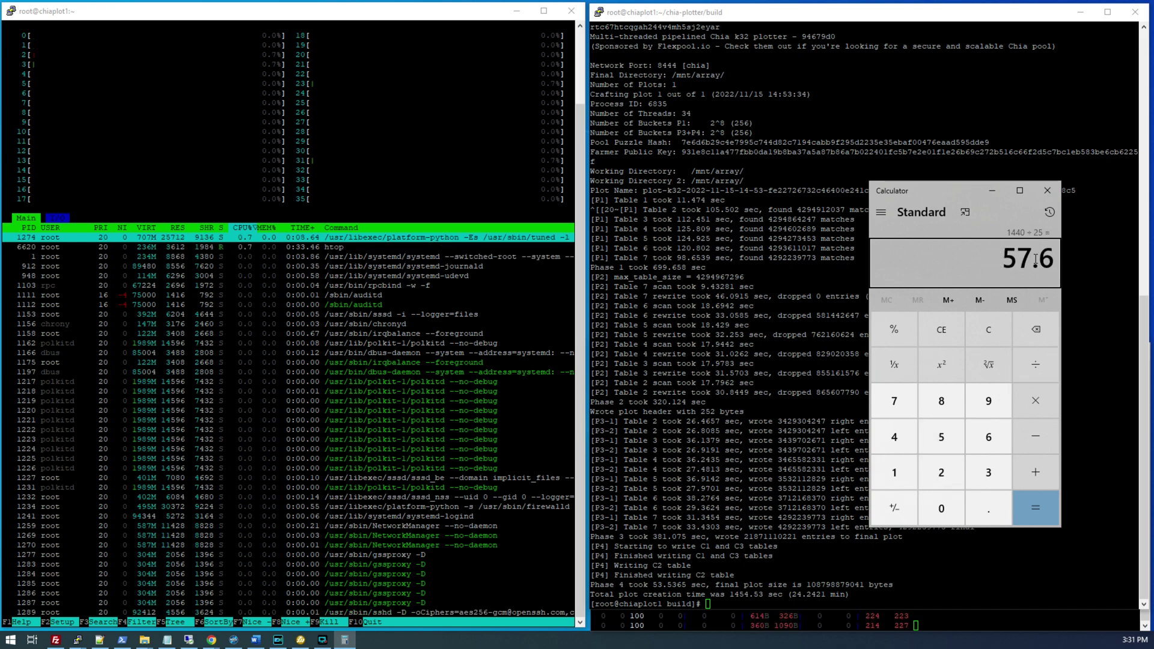
pyautogui.press('*')
pyautogui.write('101')
pyautogui.press('Return')
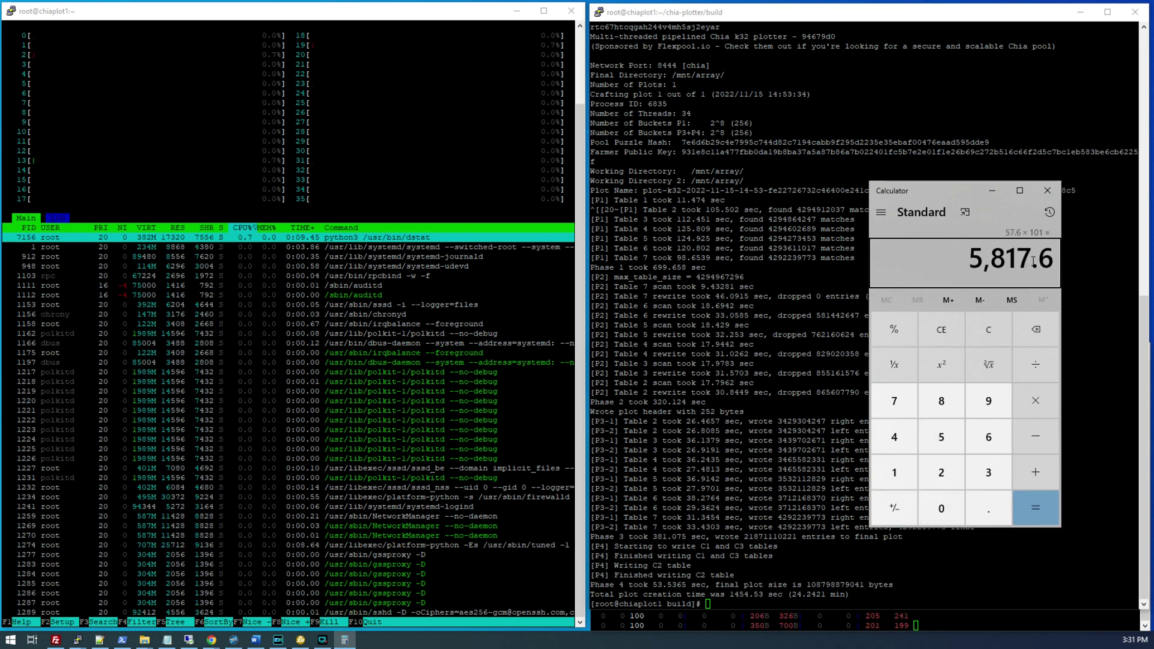